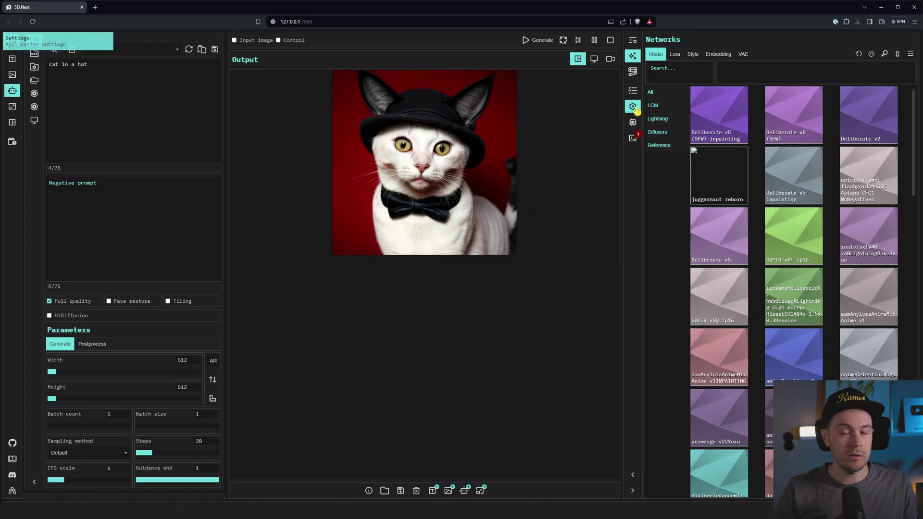
pyautogui.click(636, 111)
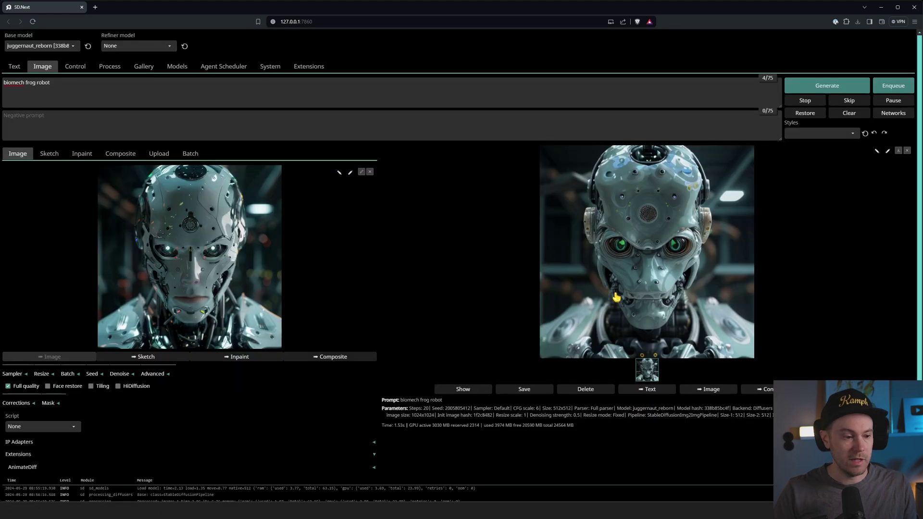
pyautogui.scroll(-1, 211, 368)
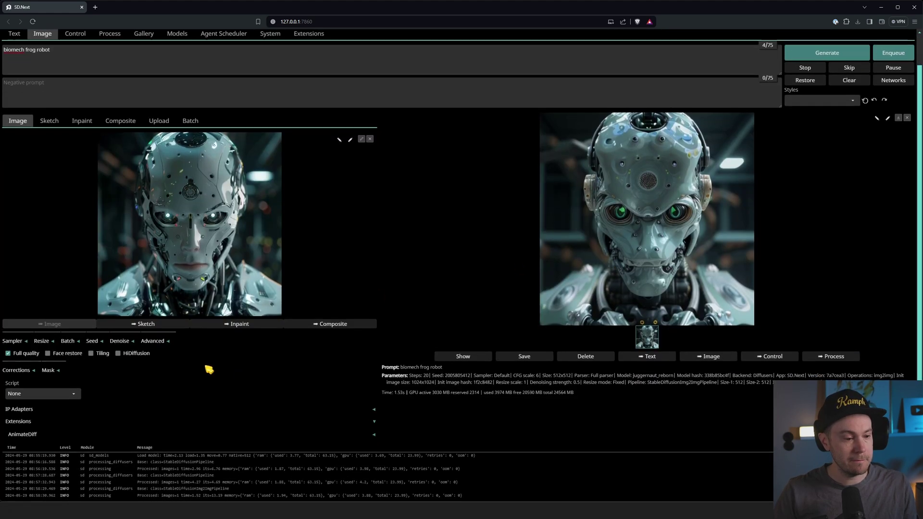
pyautogui.click(28, 373)
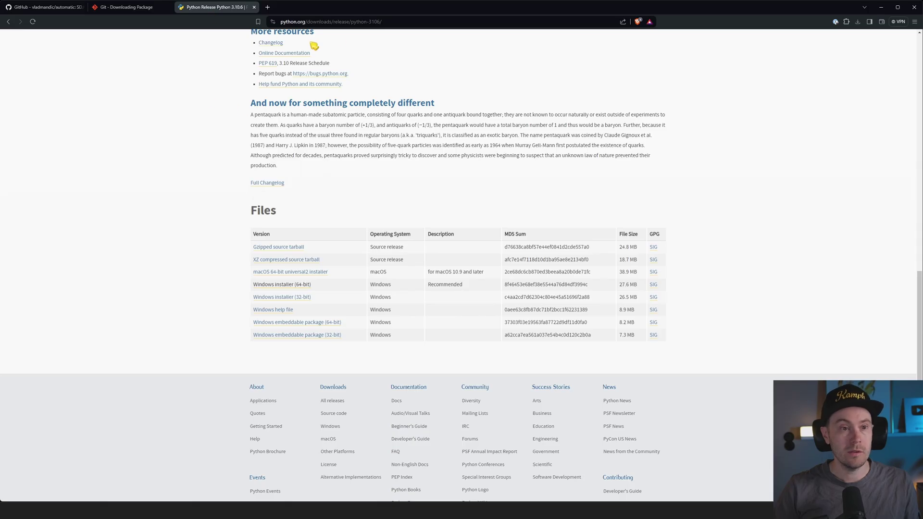
# - Locate the 64-bit Windows installer among the files on the Python 3.10.6 release page
pyautogui.scroll(20, 592, 236)
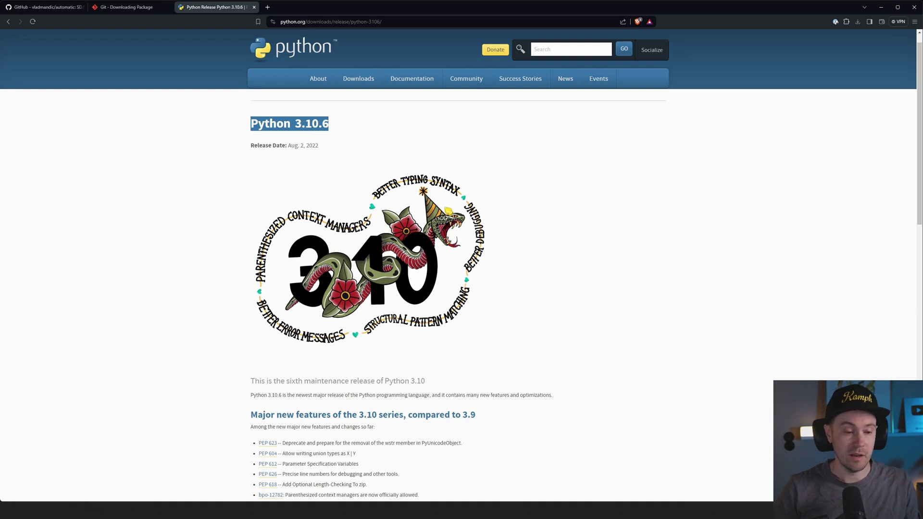
pyautogui.scroll(-6, 455, 216)
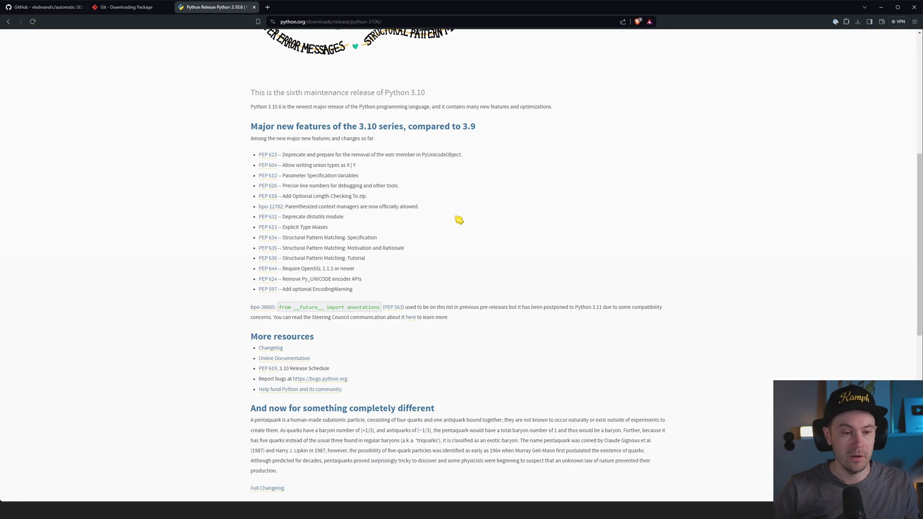
pyautogui.scroll(-7, 459, 220)
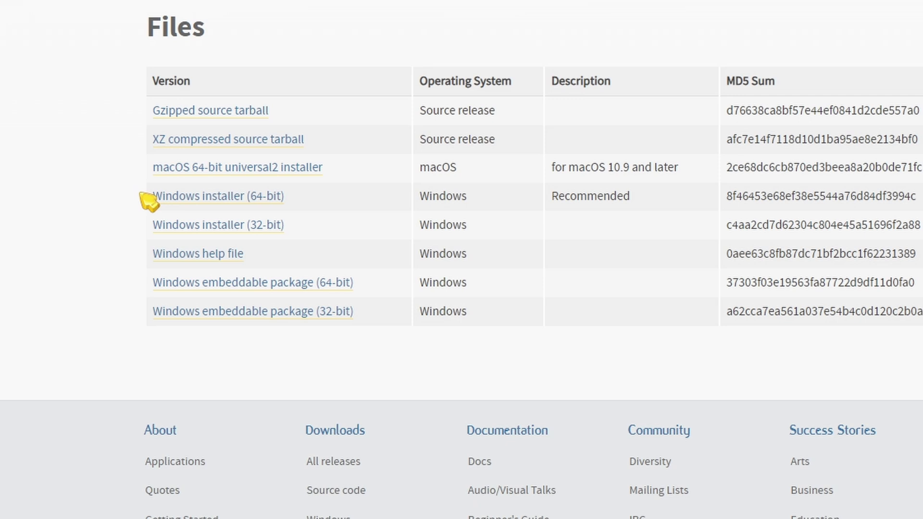
pyautogui.moveTo(251, 230); pyautogui.dragTo(322, 229)
pyautogui.click(317, 202)
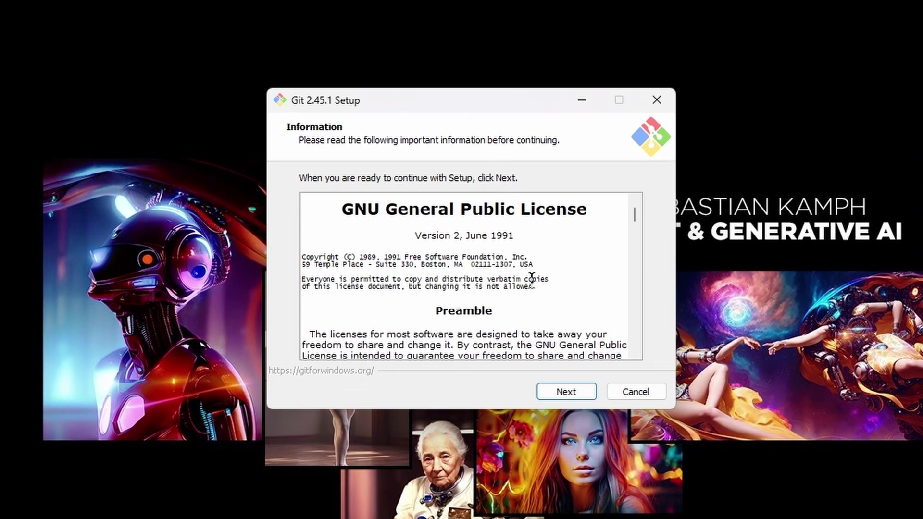
# - Accept the Git 2.45.1 licence and the existing C:\Program Files\Git folder, keeping the default components and the Start Menu folder Git
pyautogui.click(577, 393)
pyautogui.click(580, 396)
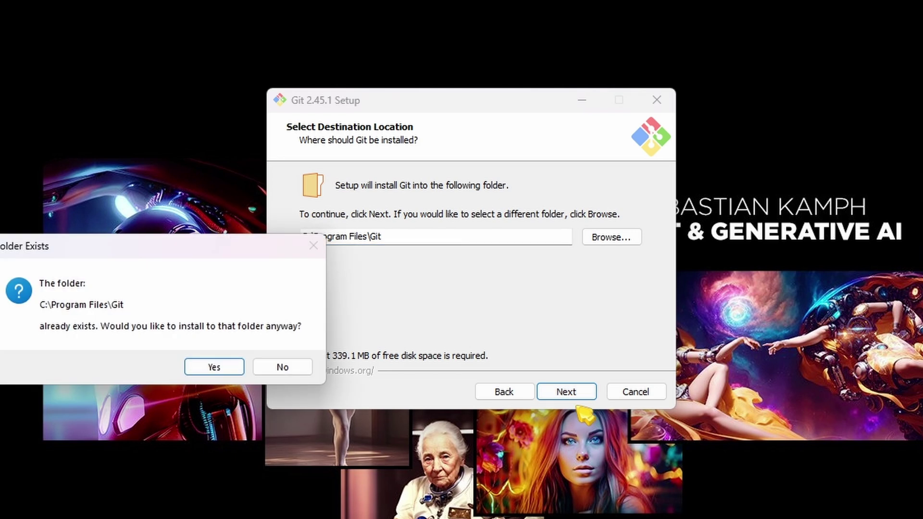
pyautogui.press('Return')
pyautogui.click(572, 399)
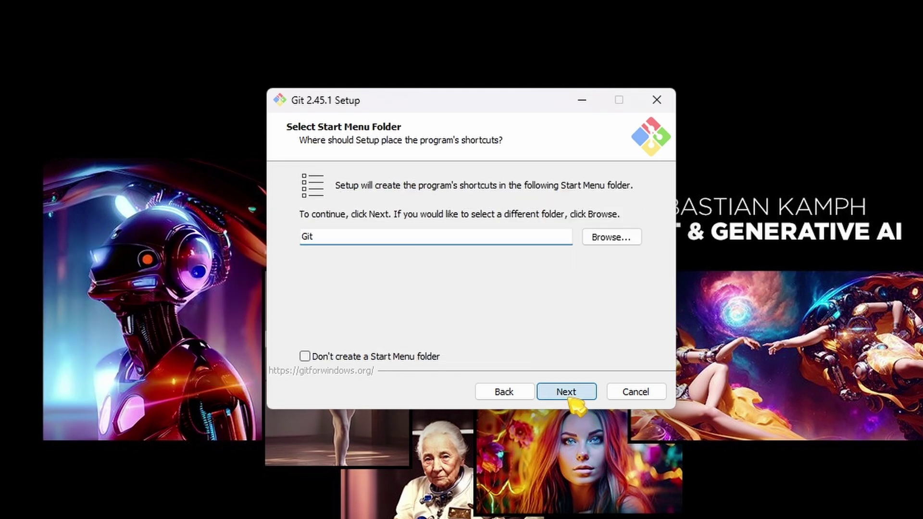
pyautogui.click(572, 399)
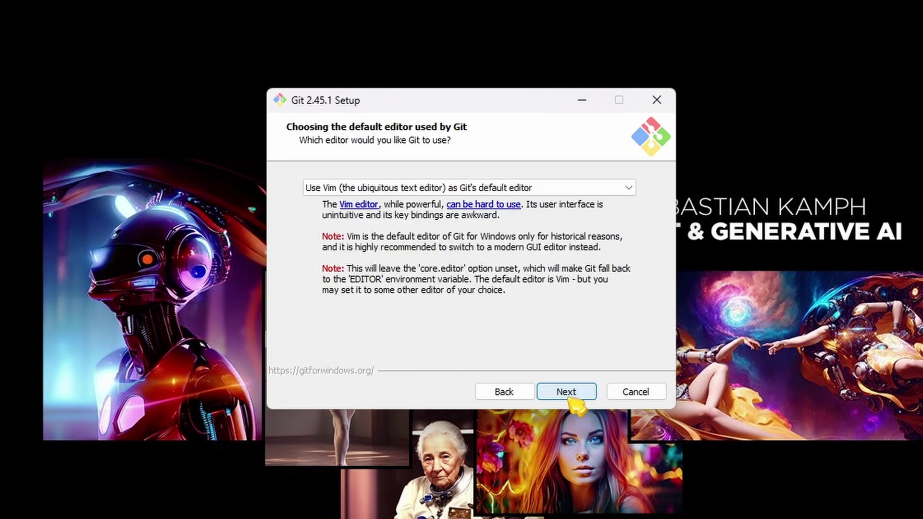
# - Keep Vim as Git's default editor and allow Git from the command line and also from 3rd-party software, accepting the neighbouring defaults
pyautogui.click(573, 399)
pyautogui.click(572, 399)
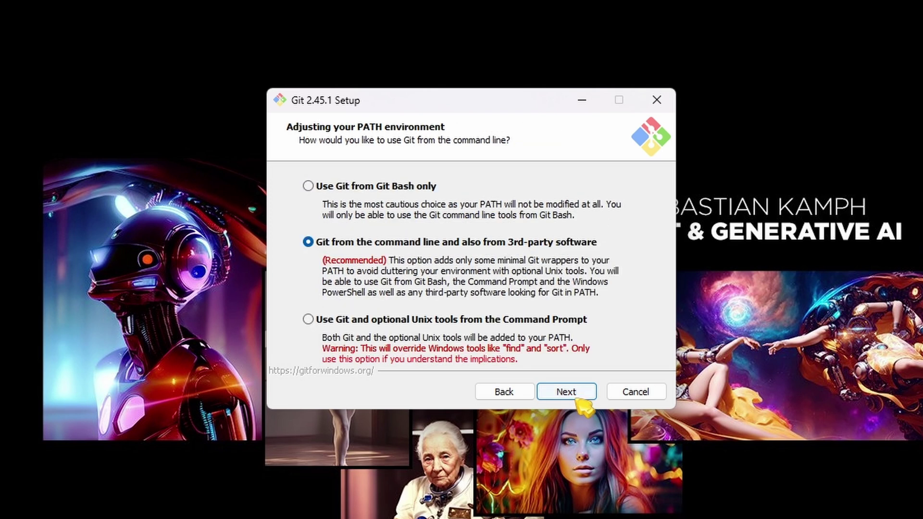
pyautogui.click(573, 399)
pyautogui.click(571, 397)
pyautogui.click(571, 397)
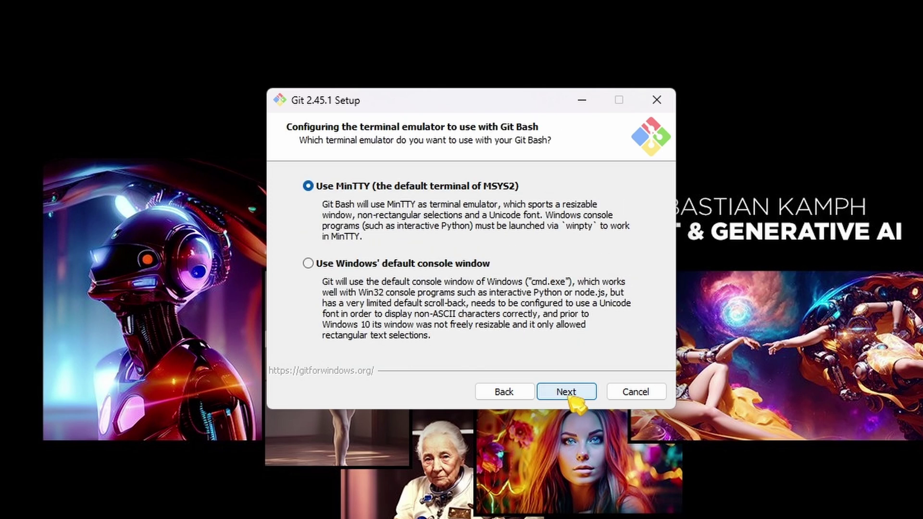
# - Keep MinTTY as the terminal emulator, leave both experimental options disabled, and start the Git installation
pyautogui.click(571, 398)
pyautogui.click(577, 399)
pyautogui.click(572, 396)
pyautogui.click(572, 398)
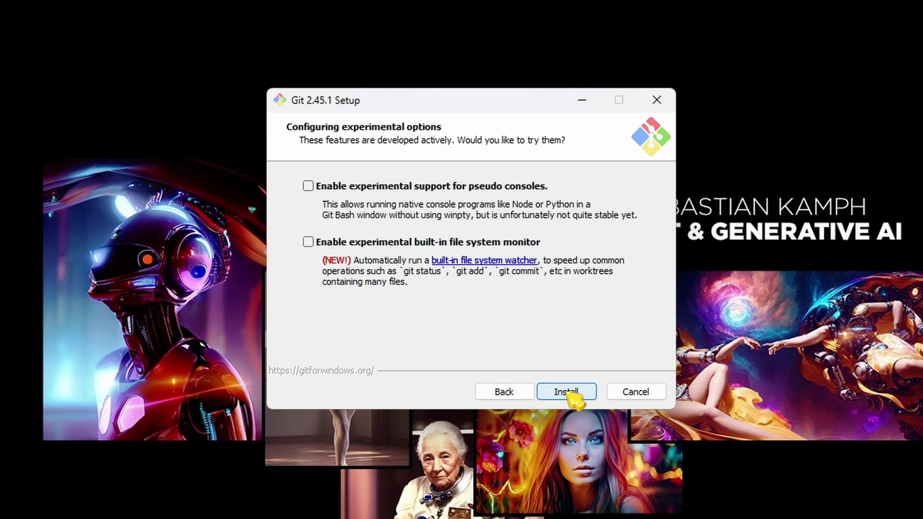
pyautogui.click(572, 397)
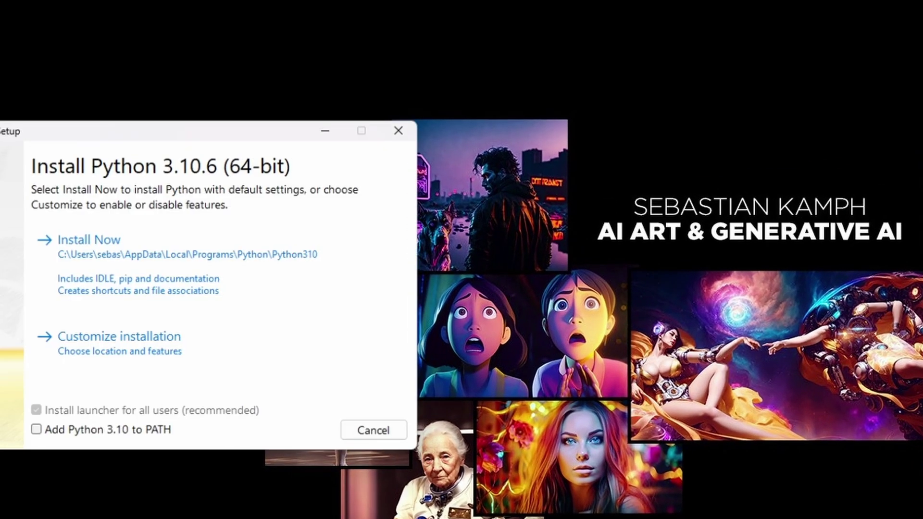
# - Install Python 3.10.6 (64-bit) with default settings and Python 3.10 added to PATH, and close the setup when it finishes
pyautogui.moveTo(166, 132); pyautogui.dragTo(292, 93)
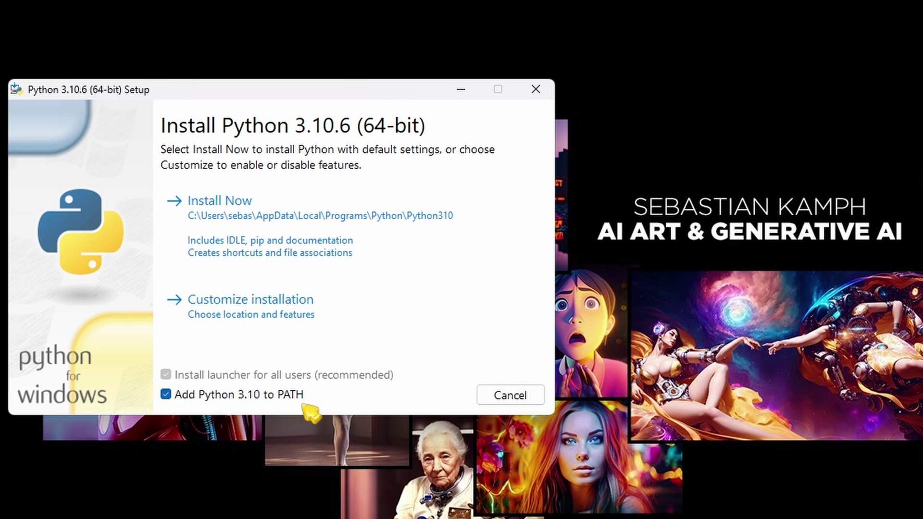
pyautogui.click(238, 216)
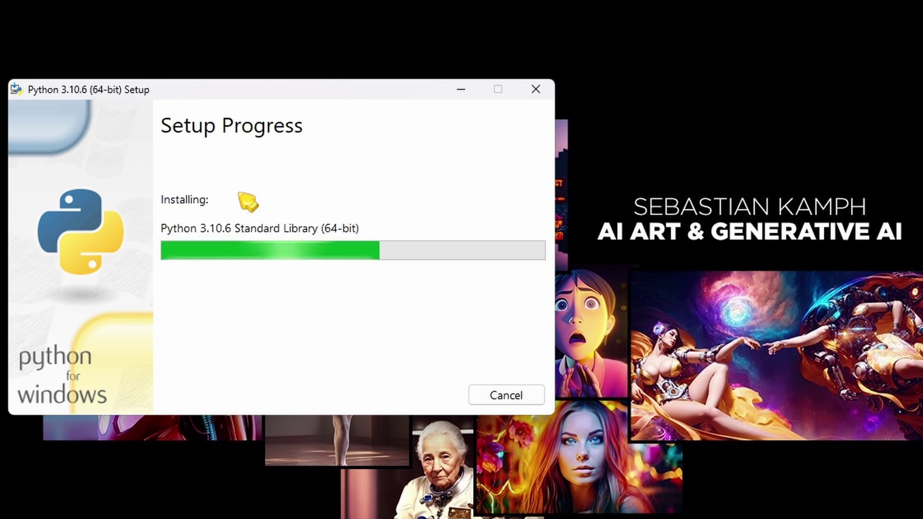
pyautogui.click(503, 401)
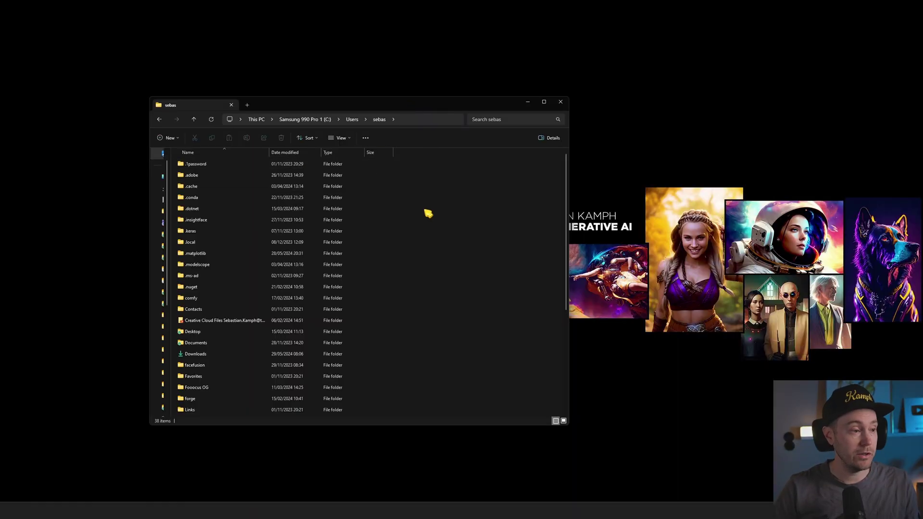
# - Open a command prompt in the personal user folder shown in File Explorer
pyautogui.click(415, 124)
pyautogui.write('cmd')
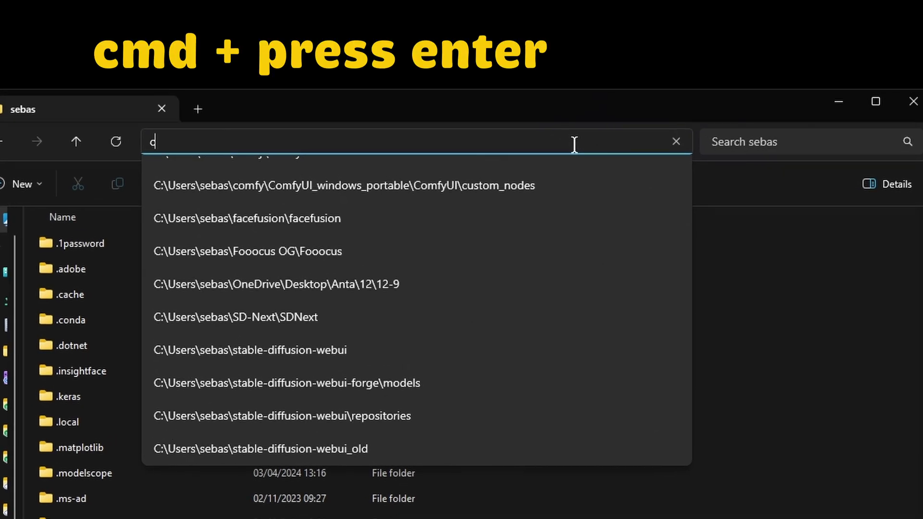
pyautogui.press('Return')
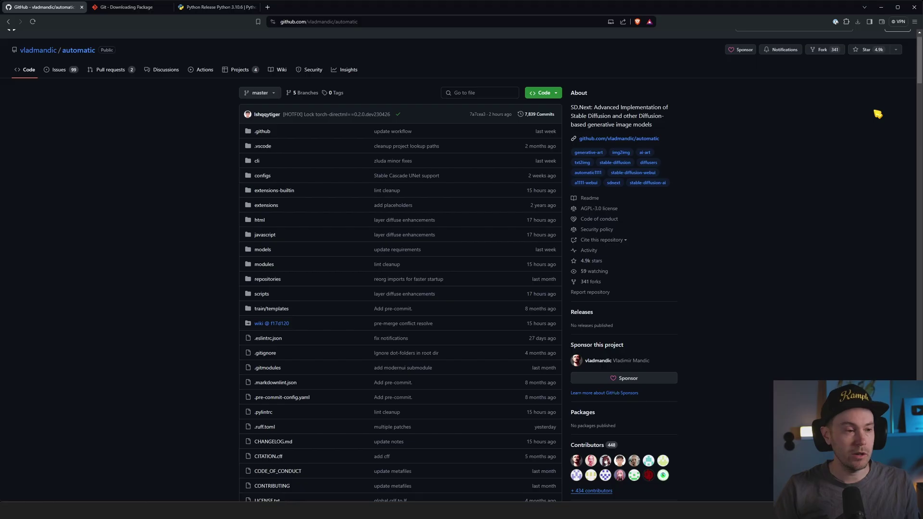
# - Open the step-by-step install guide from the vladmandic/automatic README in the browser and highlight its git clone command
pyautogui.scroll(-5, 831, 149)
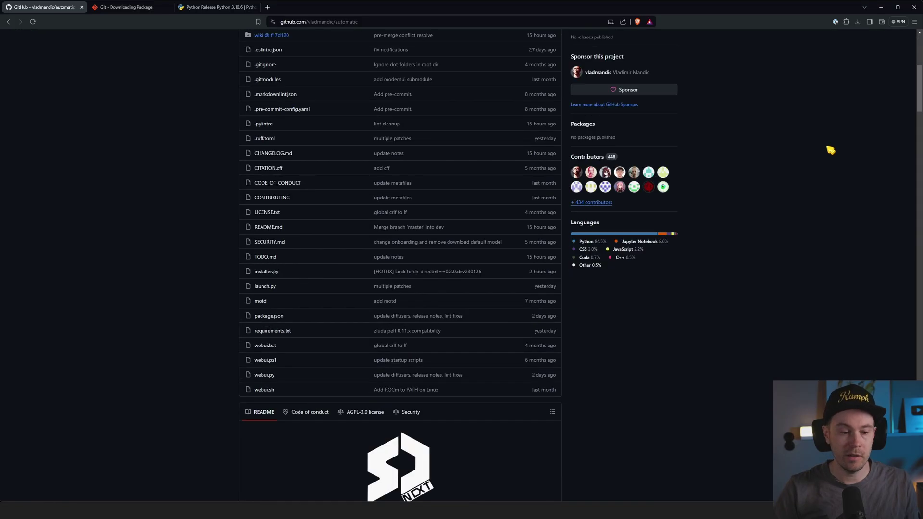
pyautogui.scroll(-6, 831, 150)
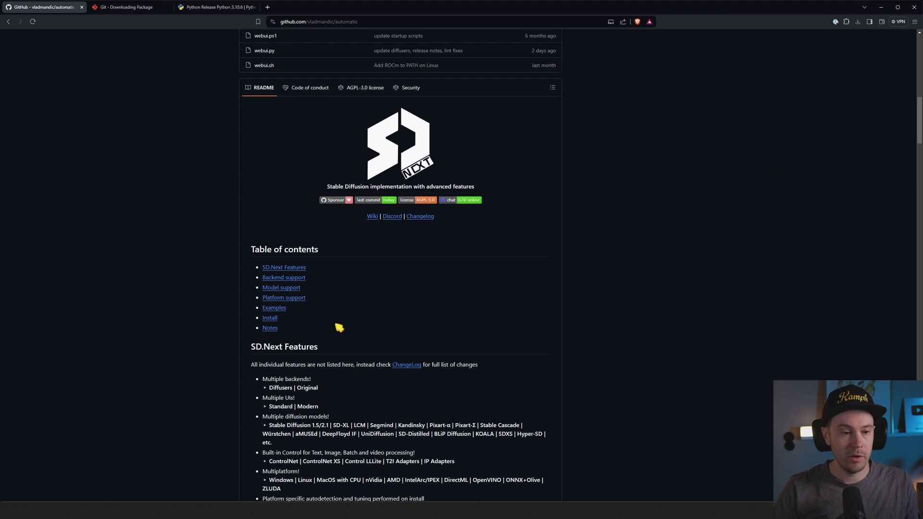
pyautogui.click(270, 319)
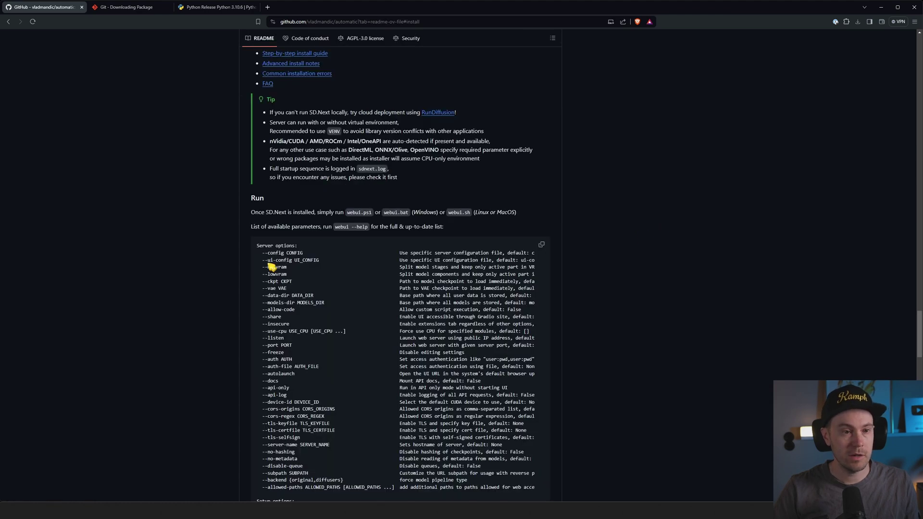
pyautogui.scroll(1, 305, 129)
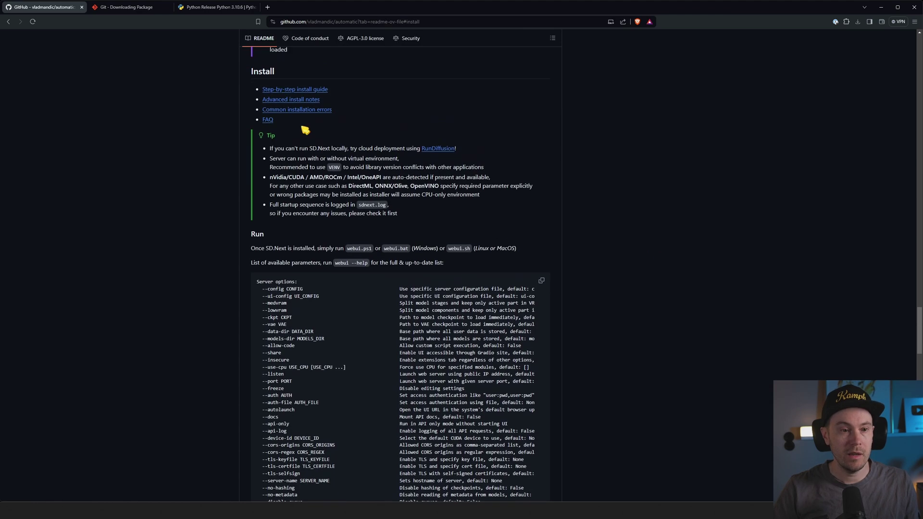
pyautogui.click(318, 91)
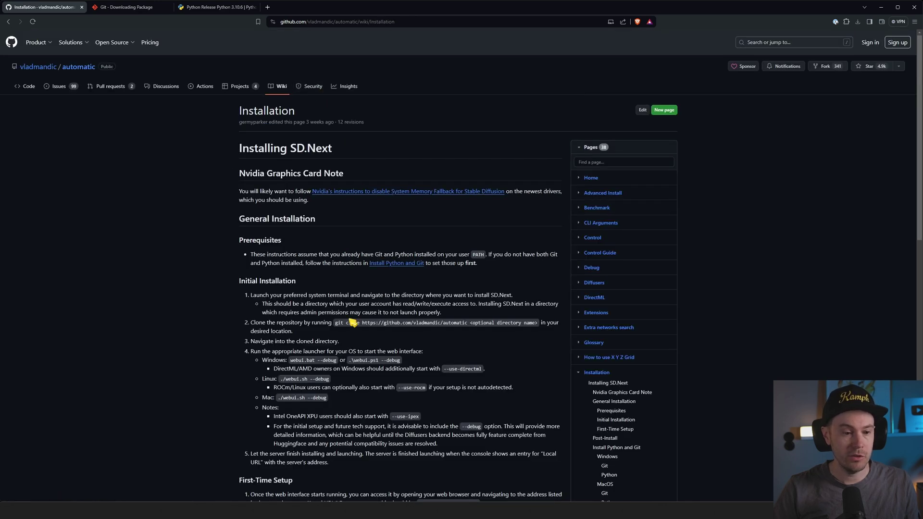
pyautogui.moveTo(335, 323)
pyautogui.mouseDown()
pyautogui.moveTo(507, 326)
pyautogui.moveTo(431, 321)
pyautogui.mouseUp()
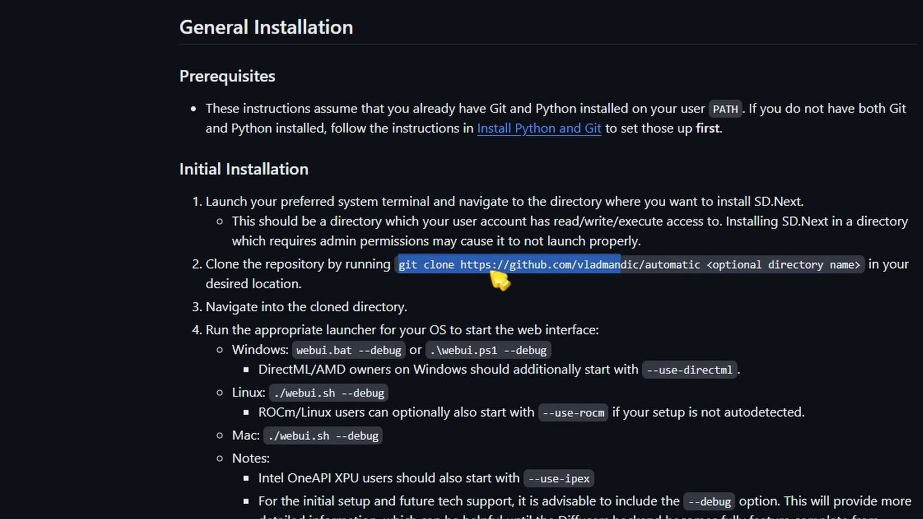
# - Return to the vladmandic/automatic repository's main page and get its HTTPS clone address
pyautogui.hotkey('alt', 'Left')
pyautogui.moveTo(916, 159); pyautogui.dragTo(918, 54)
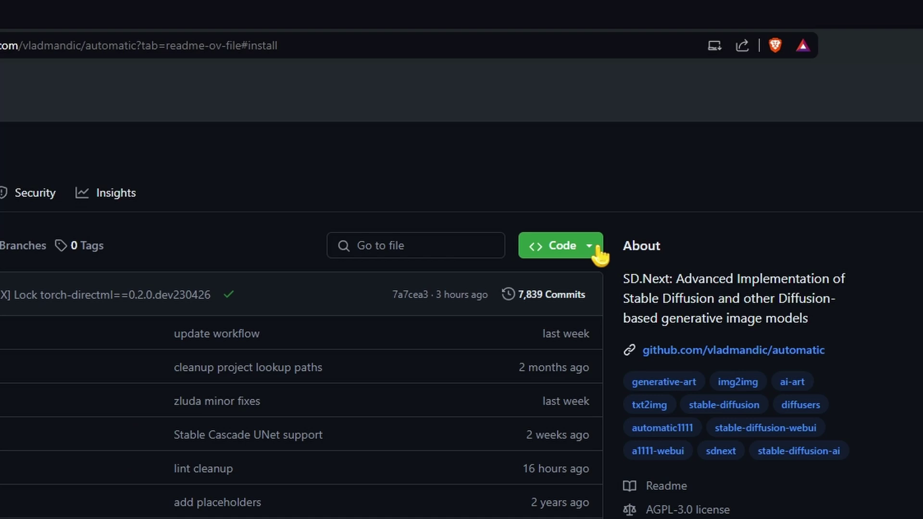
pyautogui.click(557, 109)
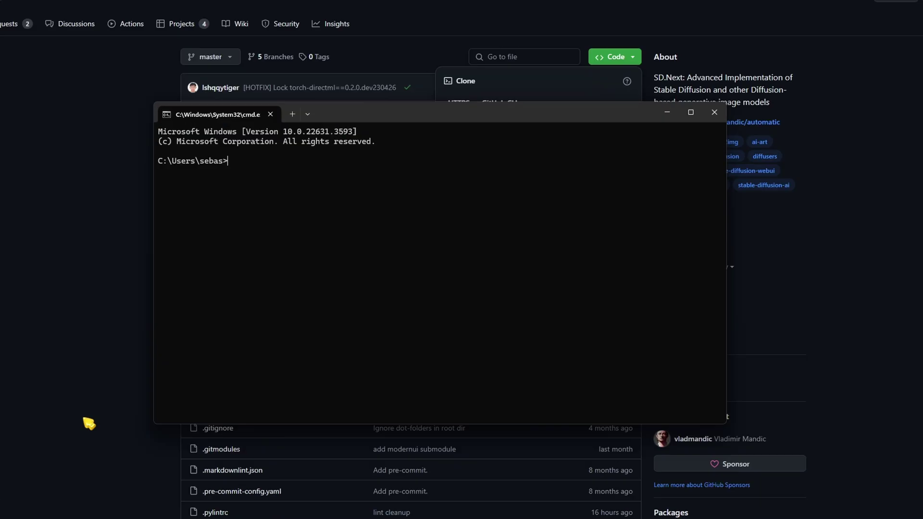
pyautogui.write('gi')
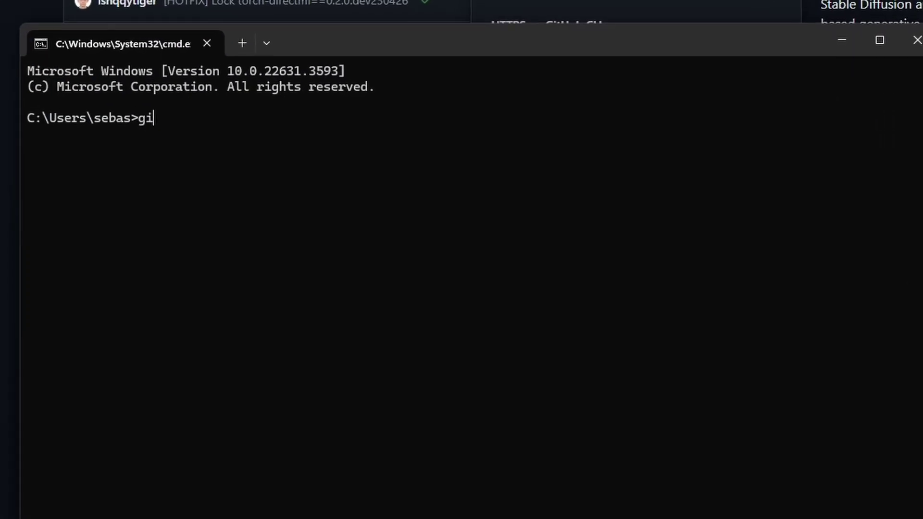
pyautogui.write('t clone')
pyautogui.write('https://github.com/vladmandic/automatic.git')
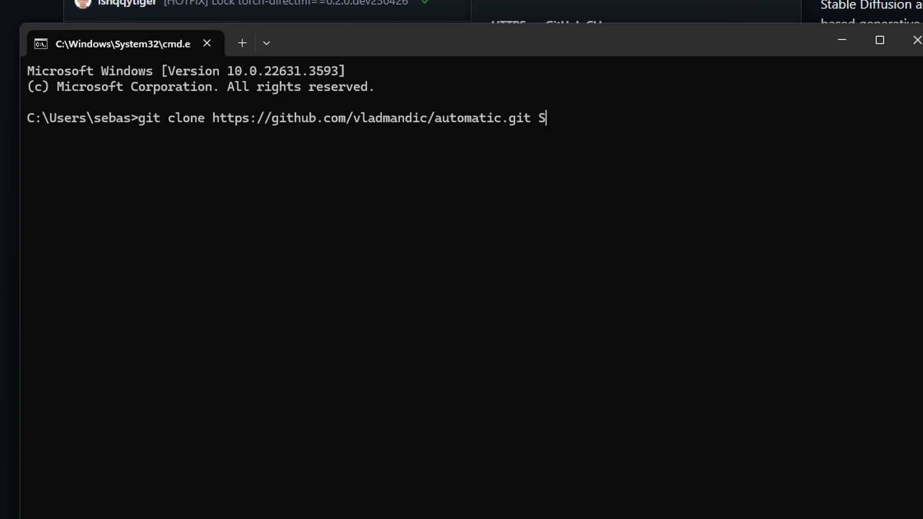
pyautogui.write('SDNext')
pyautogui.press('Return')
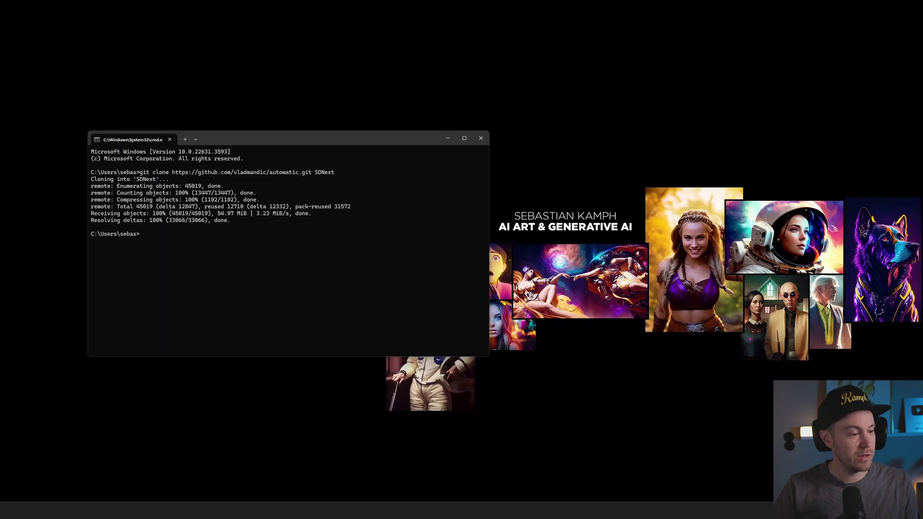
# - Switch to File Explorer and open the cloned SDNext folder
pyautogui.hotkey('alt', 'Tab')
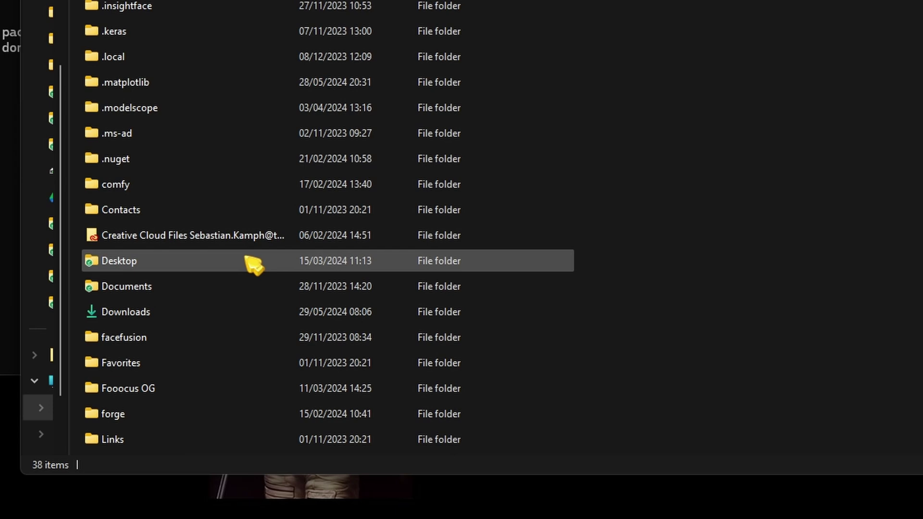
pyautogui.scroll(-5, 128, 210)
pyautogui.click(128, 215)
pyautogui.doubleClick(123, 217)
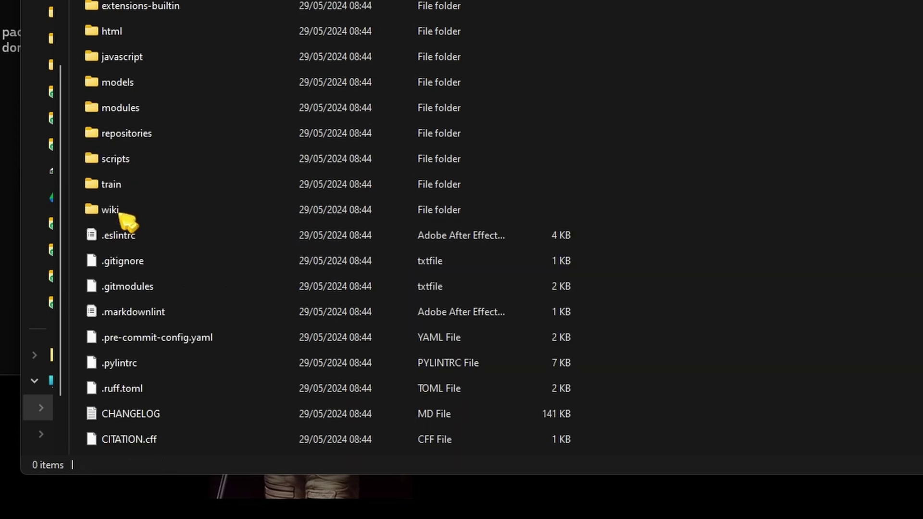
# - Run the webui Windows batch file, move its console window fully into view, and minimize File Explorer
pyautogui.scroll(-5, 693, 235)
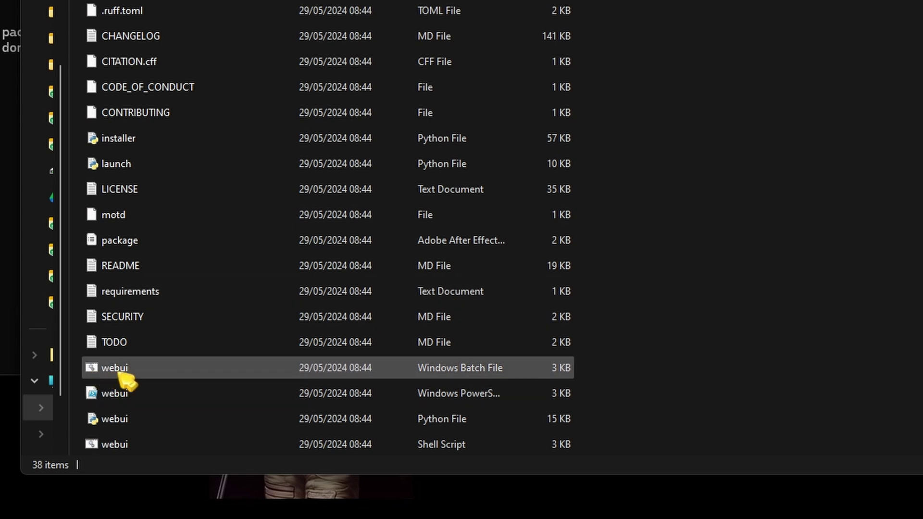
pyautogui.click(117, 370)
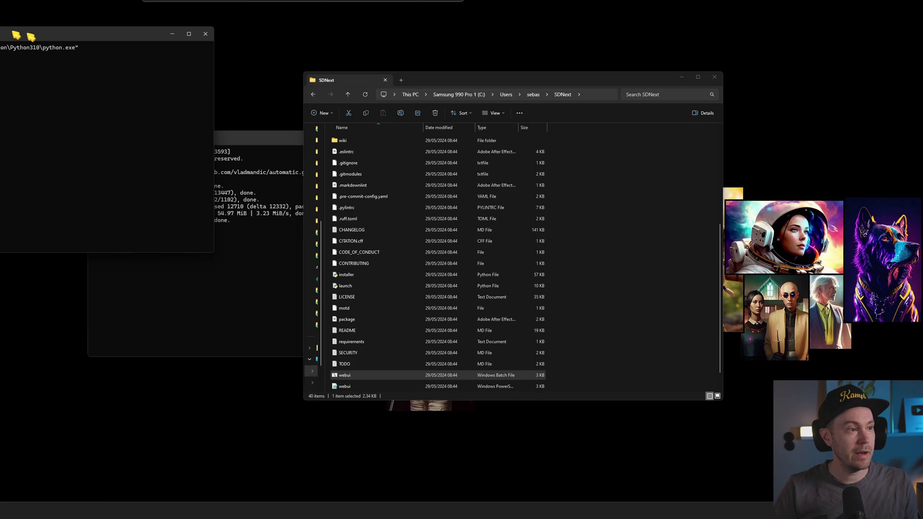
pyautogui.moveTo(31, 36); pyautogui.dragTo(387, 168)
pyautogui.click(682, 78)
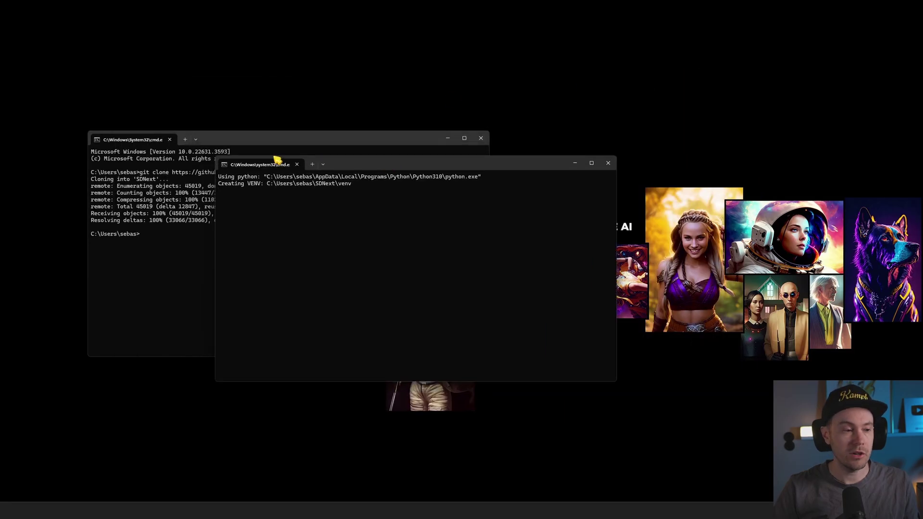
# - Minimize the console used for cloning and reposition the webui console window
pyautogui.click(403, 141)
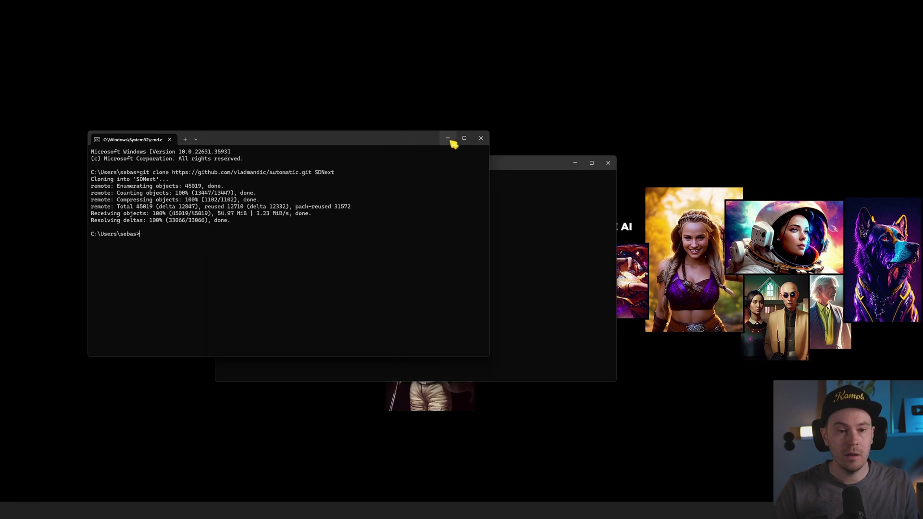
pyautogui.click(448, 138)
pyautogui.moveTo(427, 165); pyautogui.dragTo(297, 157)
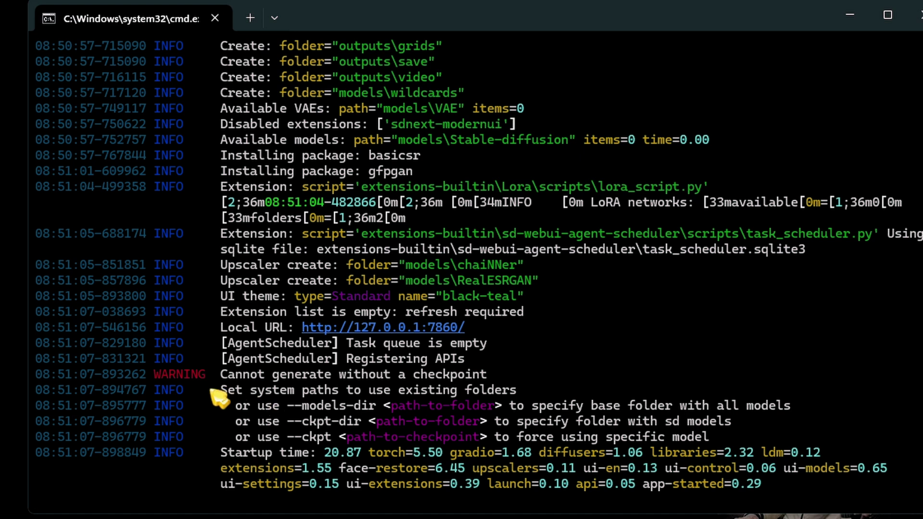
# - Examine the webui console's startup log, including the local URL, the startup time and the package installation entries
pyautogui.moveTo(221, 328); pyautogui.dragTo(478, 329)
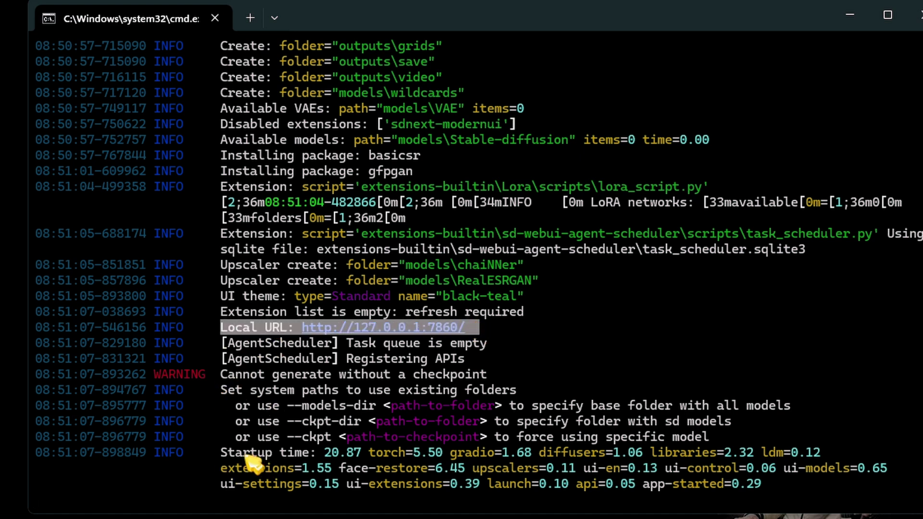
pyautogui.hotkey('ctrl', 'c')
pyautogui.moveTo(214, 454); pyautogui.dragTo(391, 454)
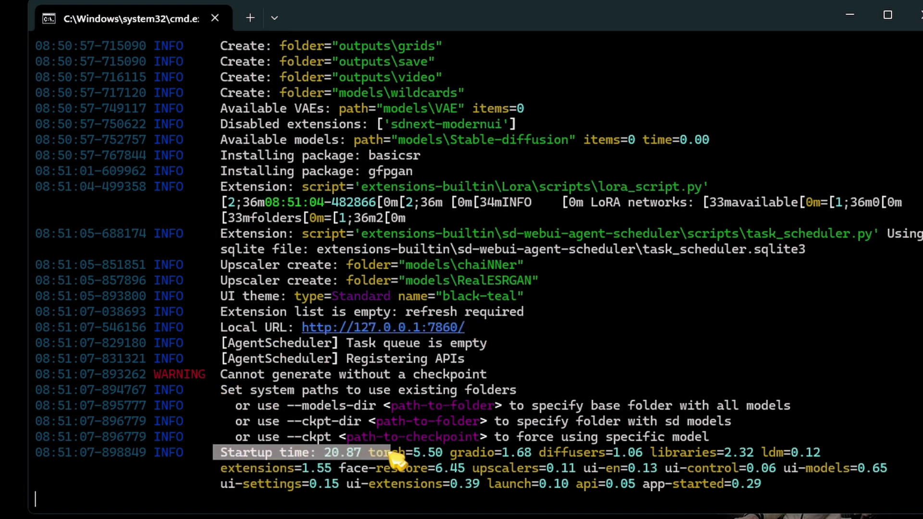
pyautogui.hotkey('ctrl', 'c')
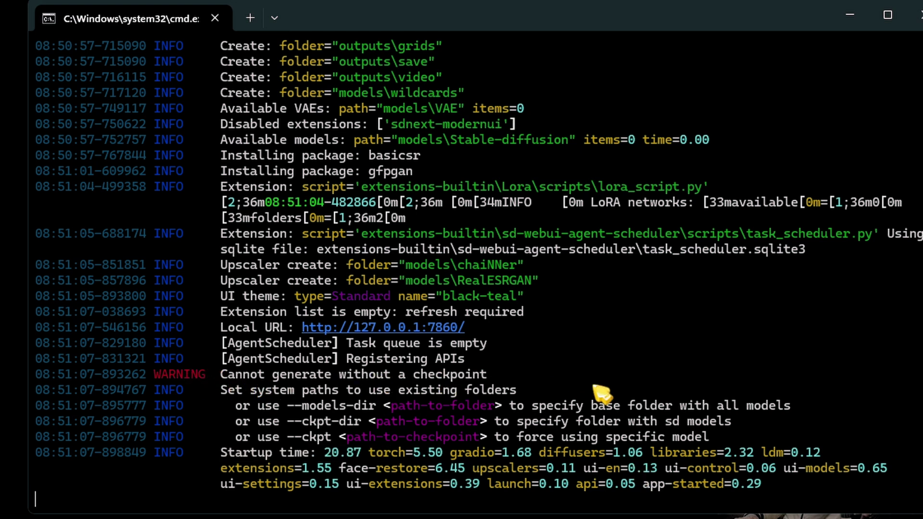
pyautogui.scroll(14, 625, 390)
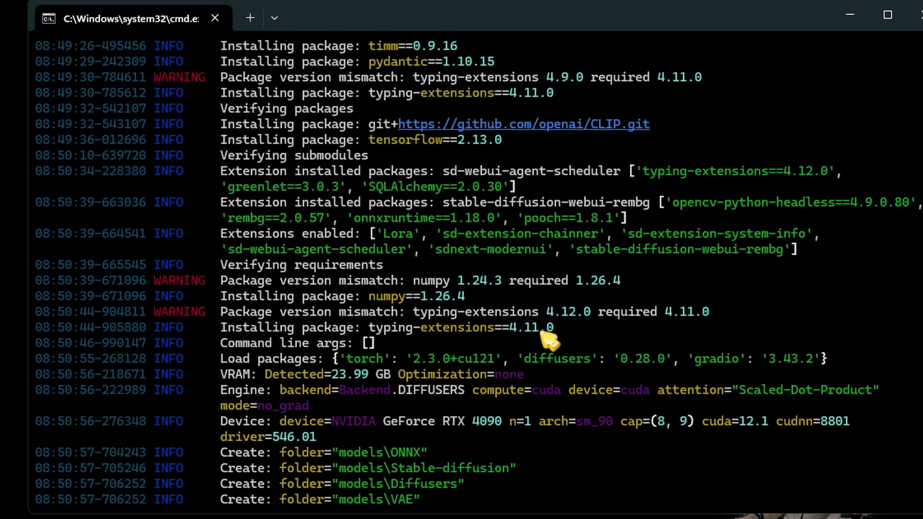
pyautogui.scroll(14, 541, 329)
pyautogui.scroll(-15, 509, 332)
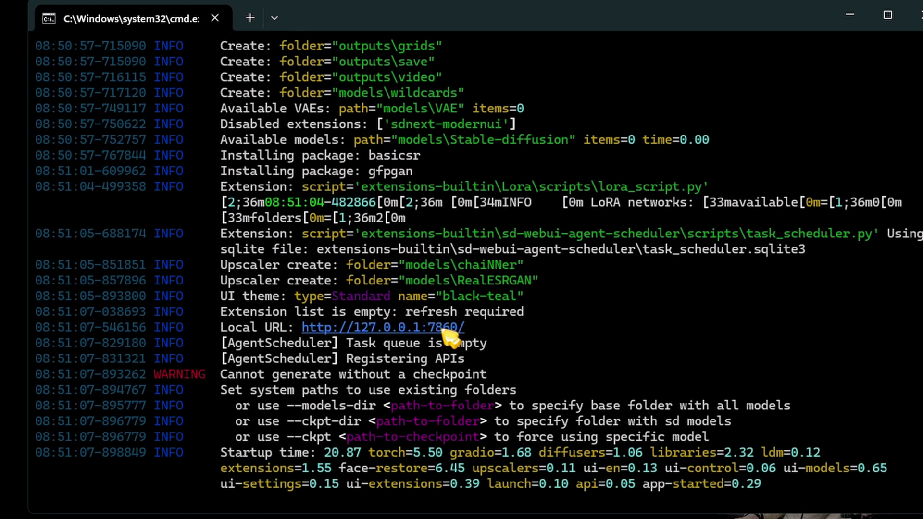
pyautogui.moveTo(459, 331); pyautogui.dragTo(303, 328)
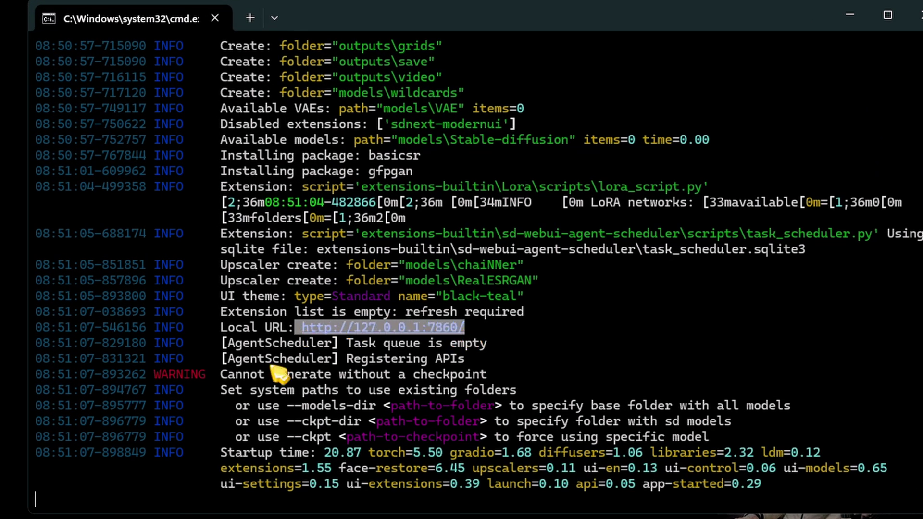
pyautogui.hotkey('ctrl', 'c')
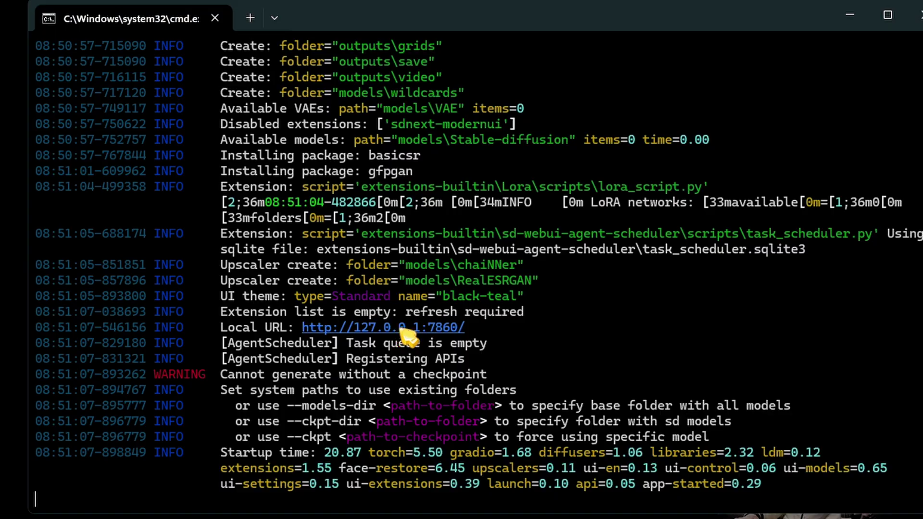
pyautogui.keyDown('ctrl'); pyautogui.click(404, 328); pyautogui.keyUp('ctrl')
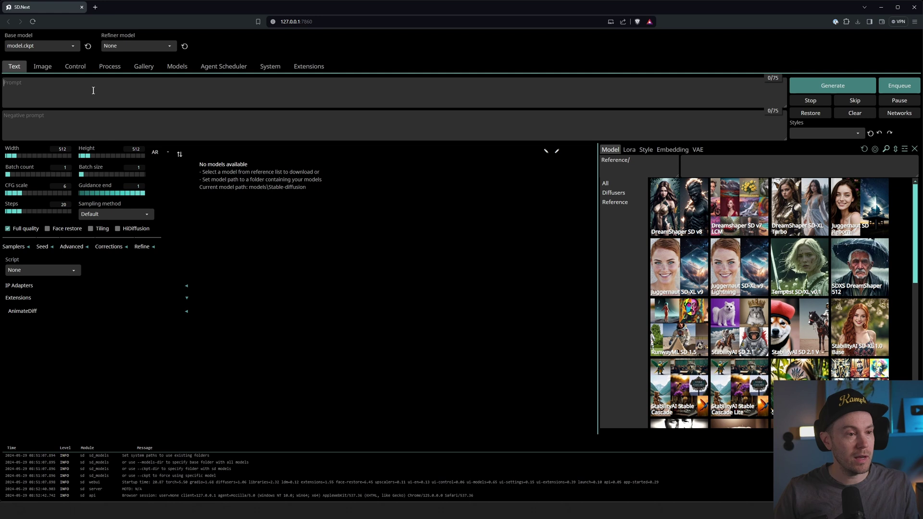
# - Enter the prompt "cat in a hat", try to generate an image, and check the status message under the output
pyautogui.click(136, 100)
pyautogui.write('cat in a h')
pyautogui.write('at')
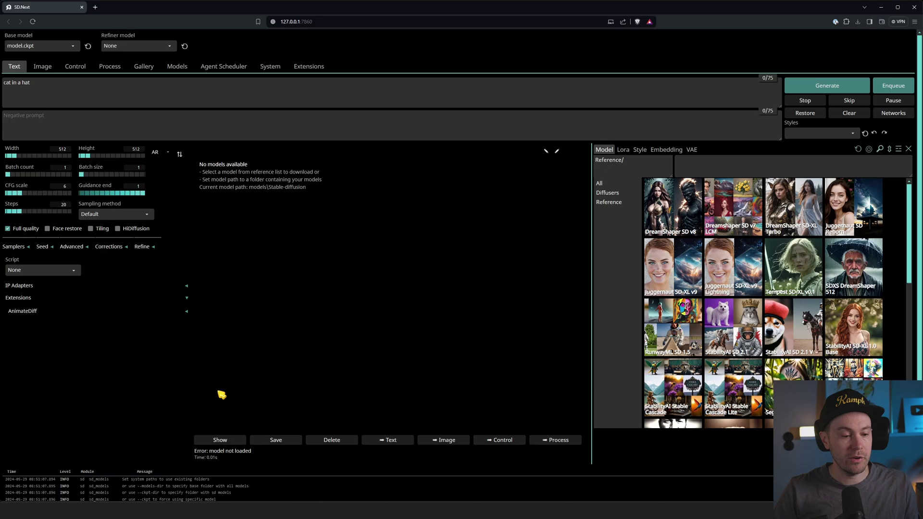
pyautogui.hotkey('ctrl', 'Return')
pyautogui.moveTo(255, 457); pyautogui.dragTo(181, 456)
pyautogui.click(212, 409)
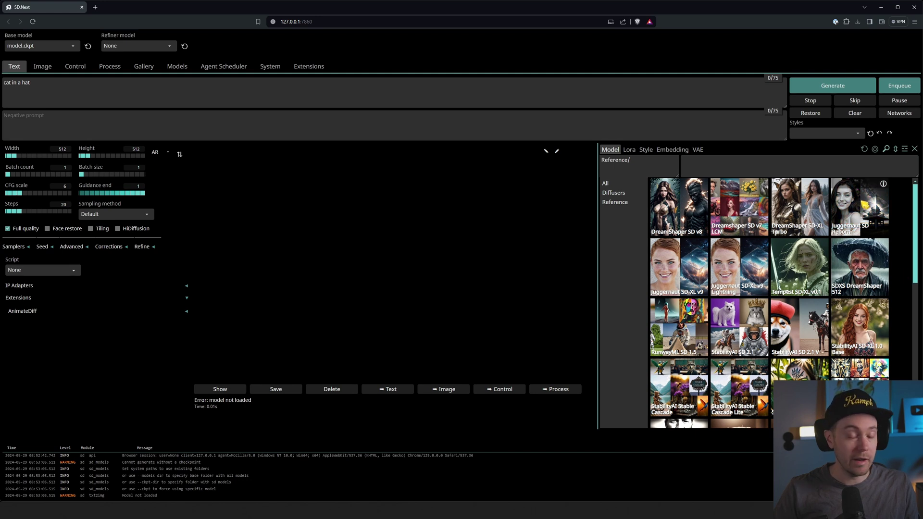
# - Start downloading the Juggernaut SD Reborn reference model, check its progress in the console, and minimize the console again
pyautogui.click(870, 205)
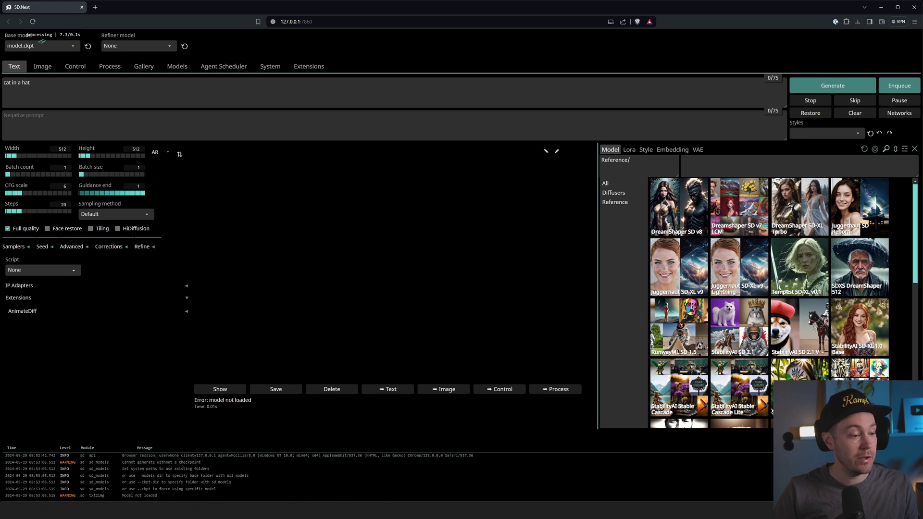
pyautogui.hotkey('alt', 'Tab')
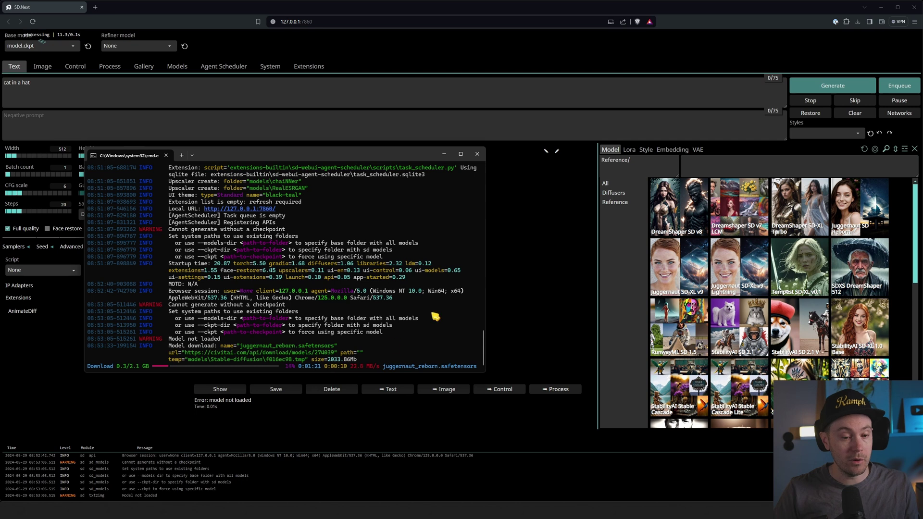
pyautogui.click(445, 155)
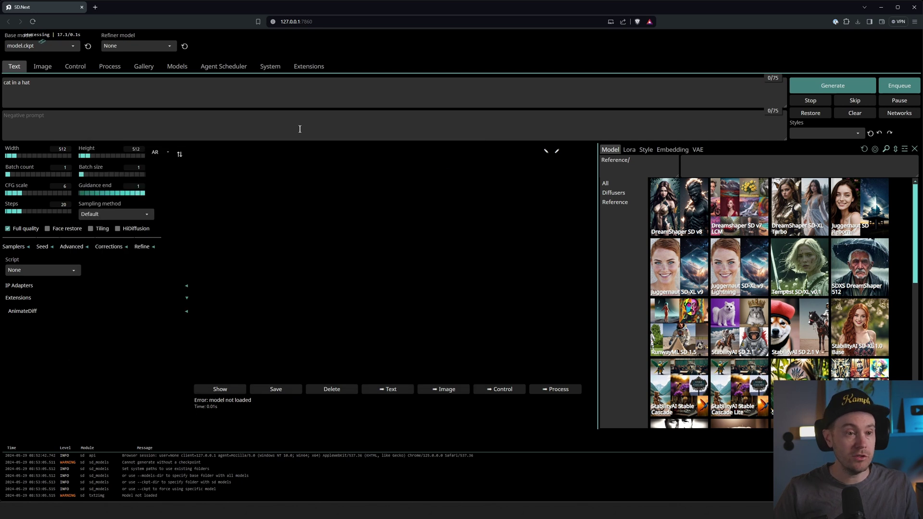
# - Open the System Paths settings, then copy the address of the existing stable-diffusion-webui\models\Stable-diffusion folder in File Explorer
pyautogui.click(271, 67)
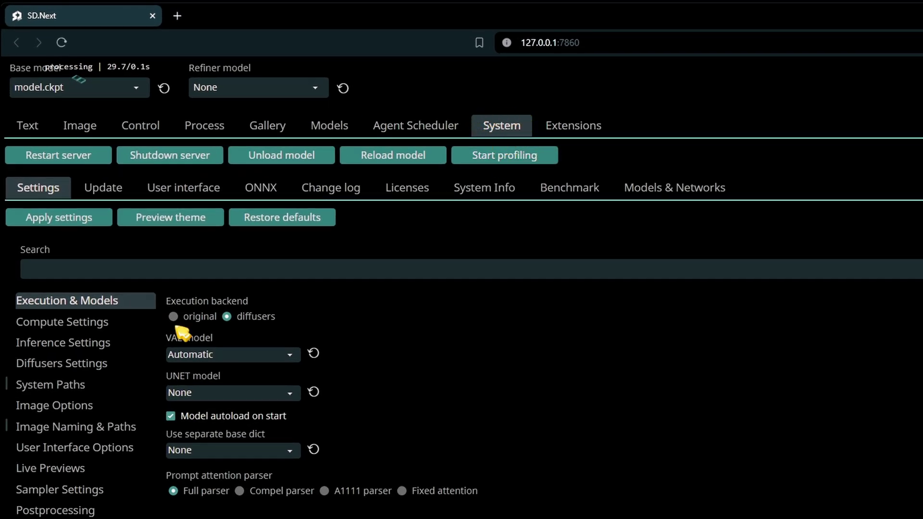
pyautogui.click(54, 386)
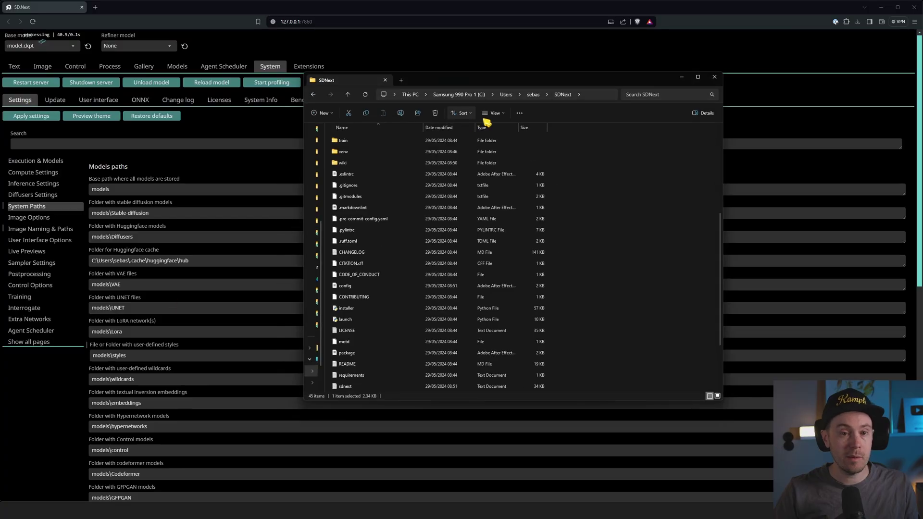
pyautogui.doubleClick(469, 190)
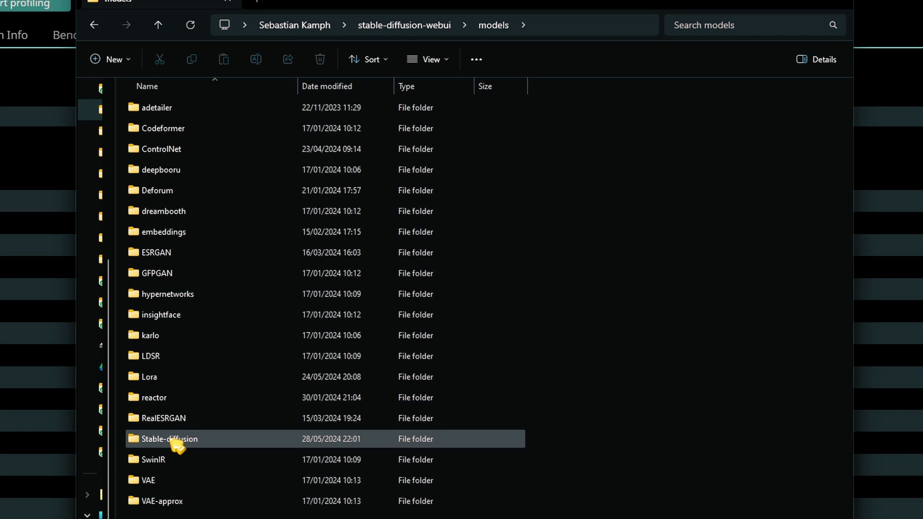
pyautogui.doubleClick(351, 319)
pyautogui.click(634, 27)
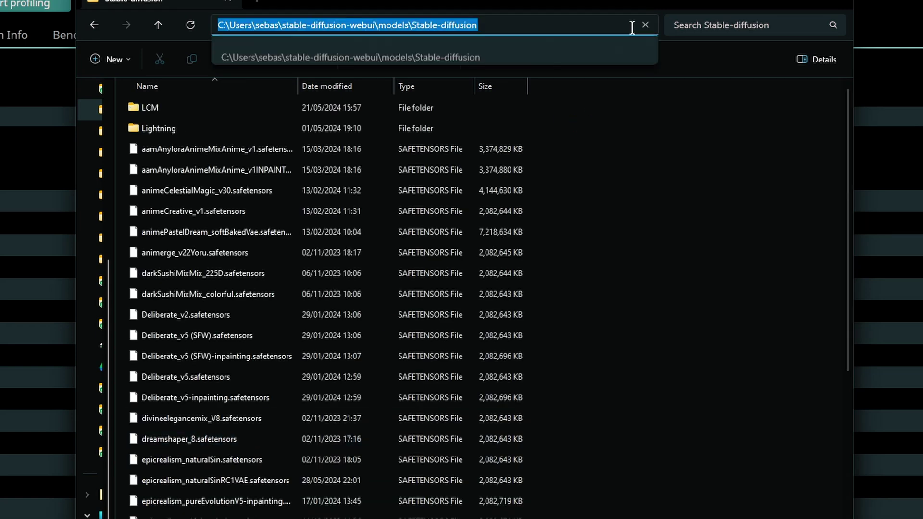
pyautogui.hotkey('ctrl', 'c')
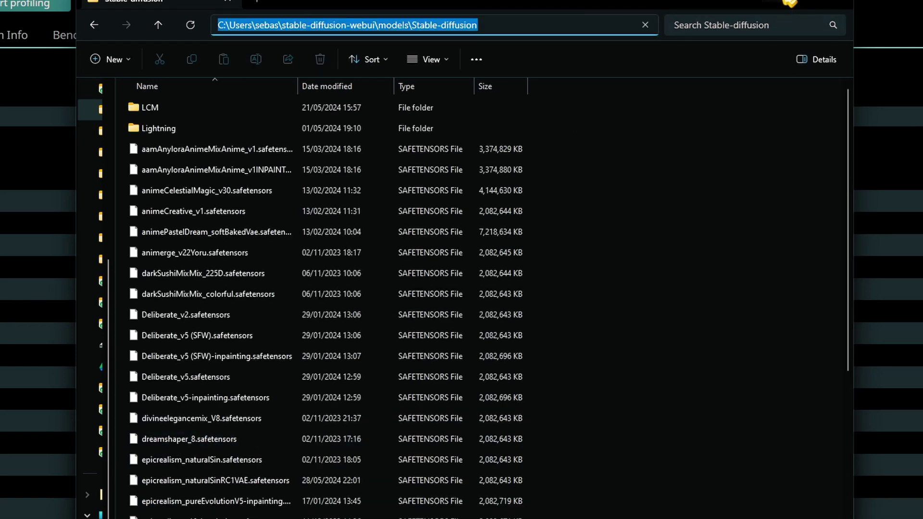
# - Set the folder with stable diffusion models to the copied stable-diffusion-webui\models\Stable-diffusion path and apply the settings
pyautogui.click(789, 2)
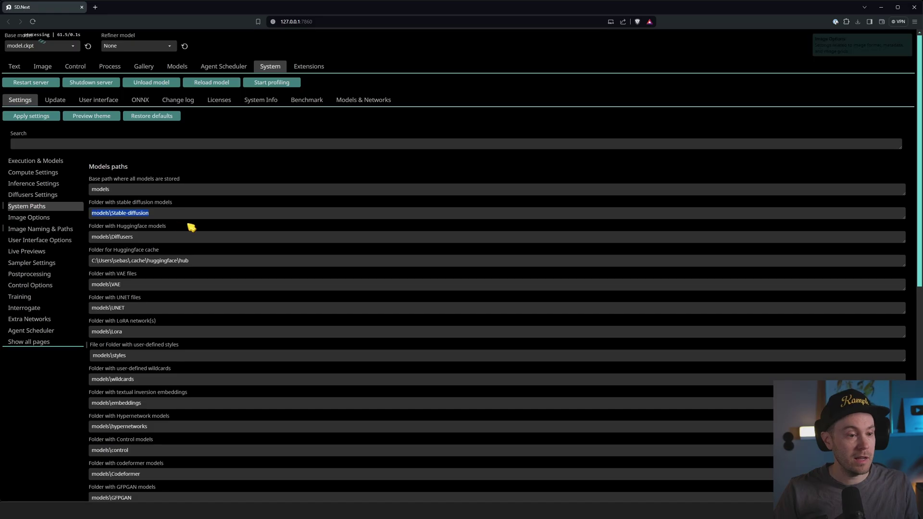
pyautogui.hotkey('ctrl', 'v')
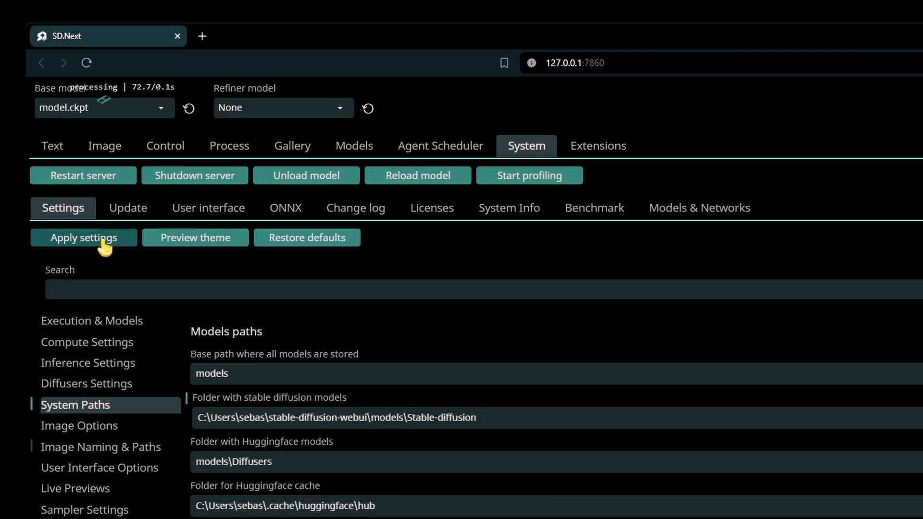
pyautogui.click(38, 116)
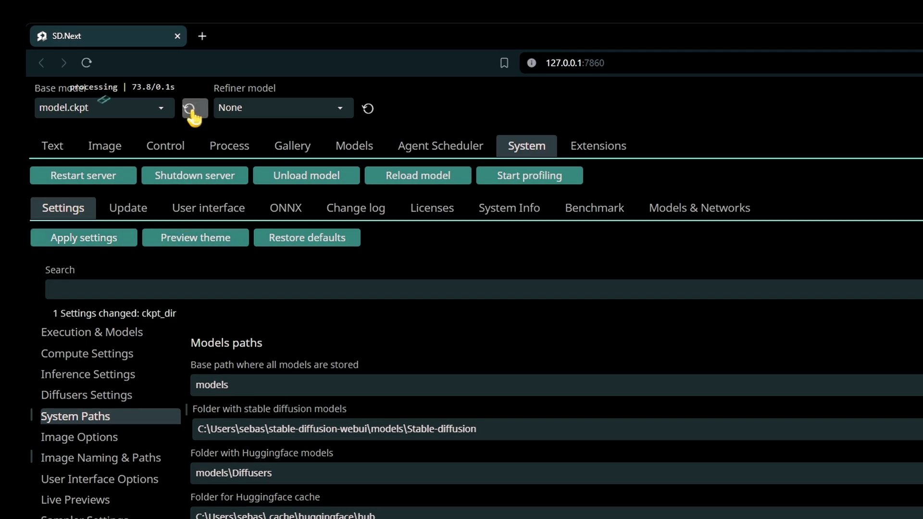
# - Browse the available base models and load Deliberate_v5
pyautogui.click(166, 114)
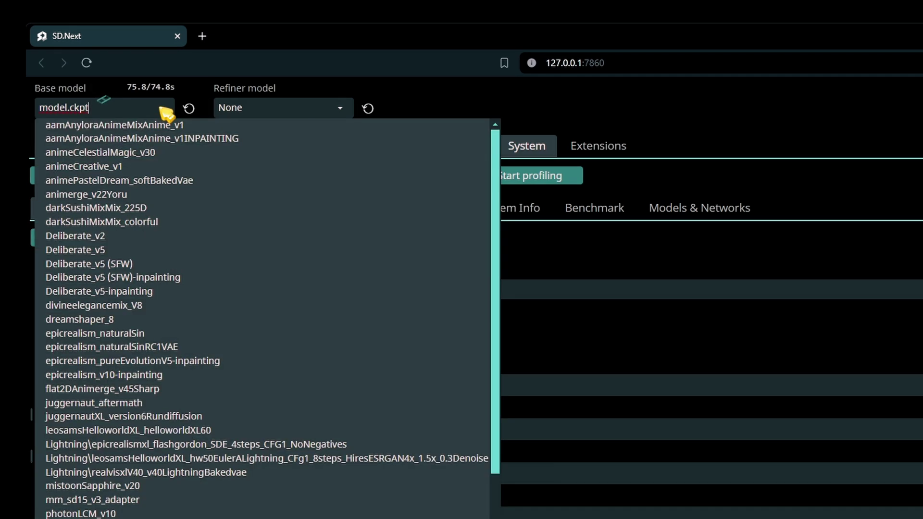
pyautogui.scroll(-1, 192, 354)
pyautogui.scroll(1, 187, 359)
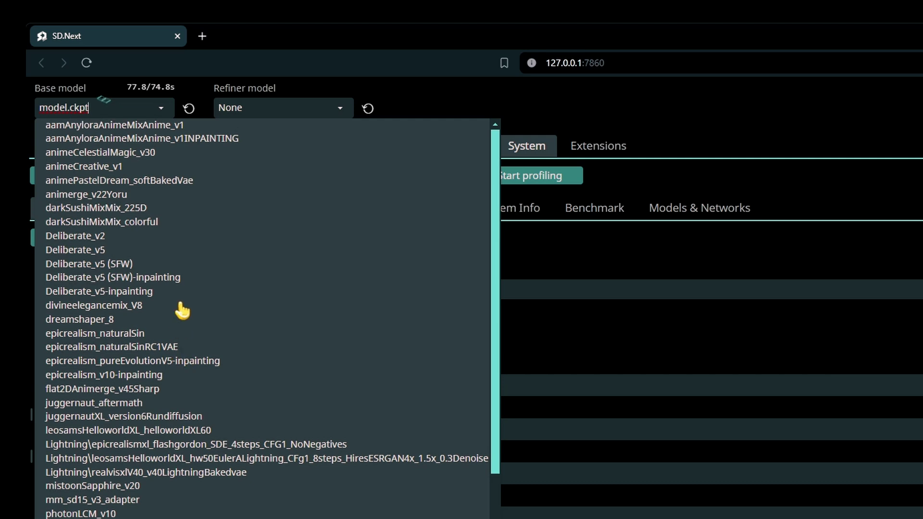
pyautogui.click(75, 249)
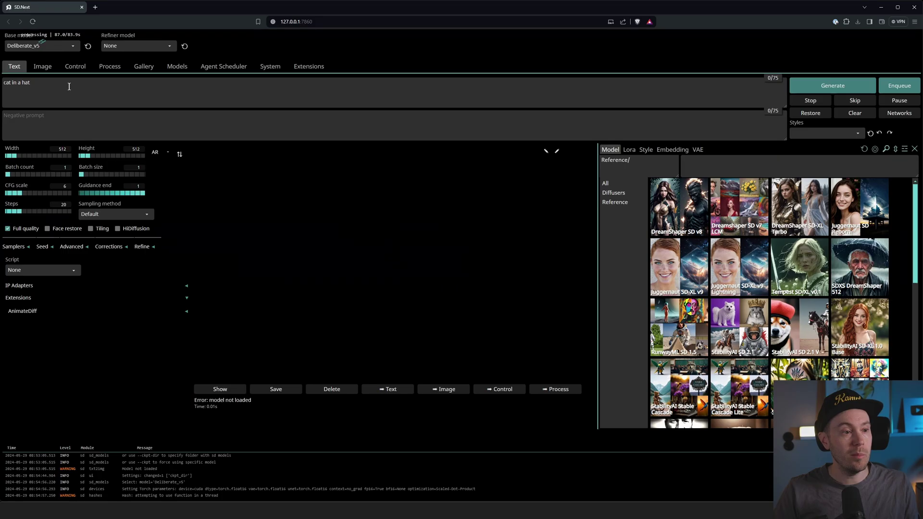
# - Generate the "cat in a hat" image from text, and generate it again with width and height set to 768
pyautogui.hotkey('ctrl', 'Return')
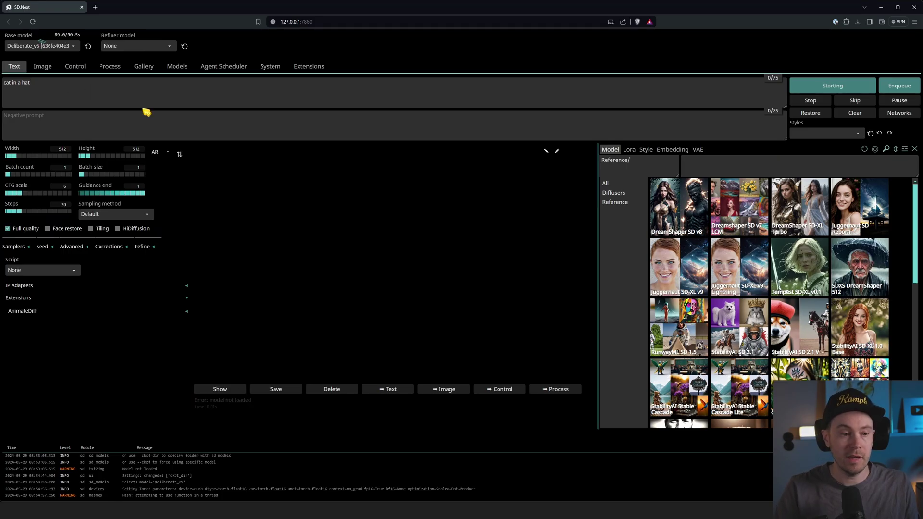
pyautogui.click(98, 155)
pyautogui.hotkey('ctrl', 'Return')
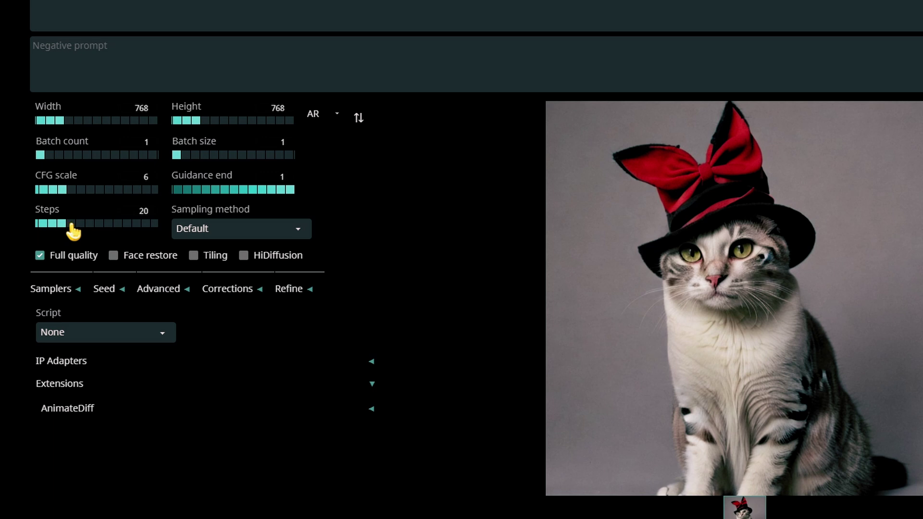
# - Set the sampling method to DPM++ 2M and check the additional sampler options
pyautogui.click(299, 230)
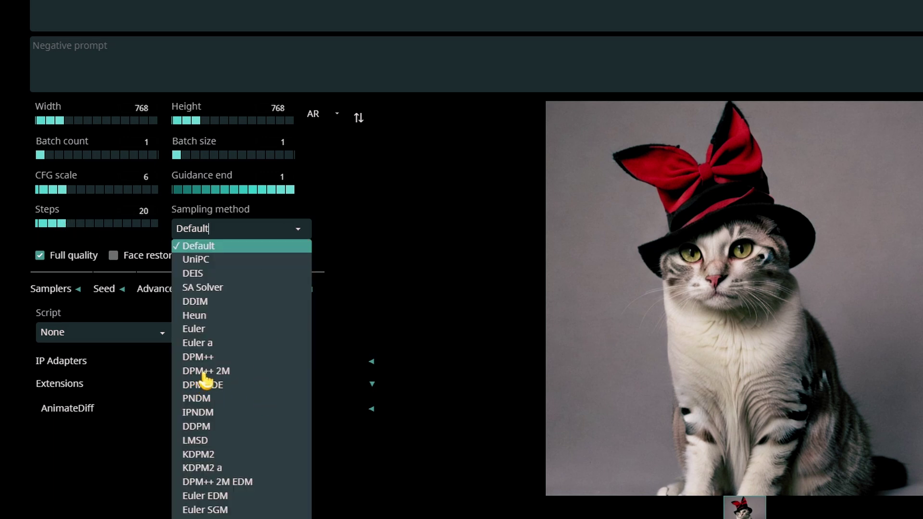
pyautogui.click(218, 372)
pyautogui.click(50, 288)
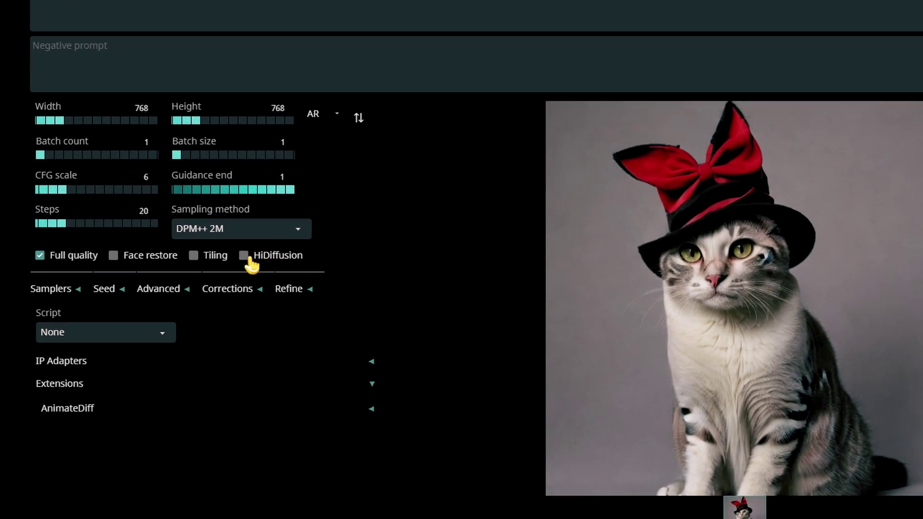
# - Enable HiDiffusion and set both the image width and height to 1024
pyautogui.click(246, 256)
pyautogui.press('Tab')
pyautogui.write('1024')
pyautogui.press('Tab')
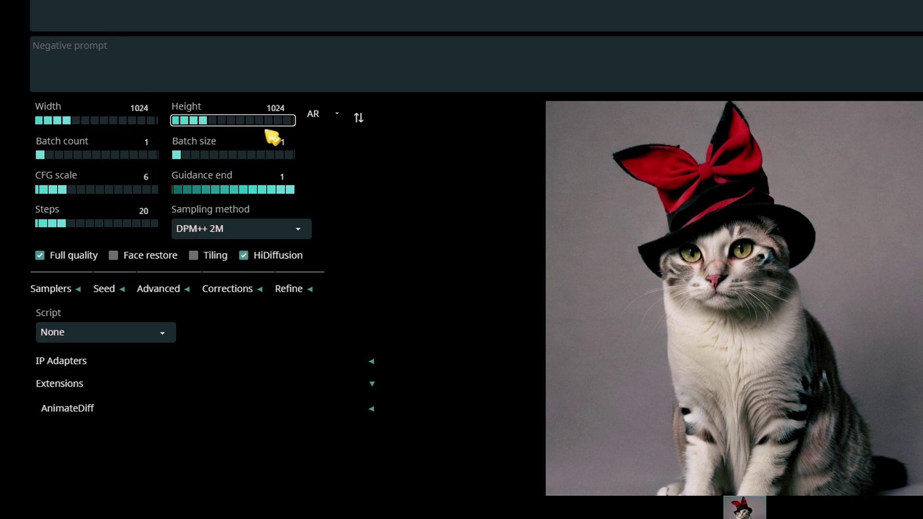
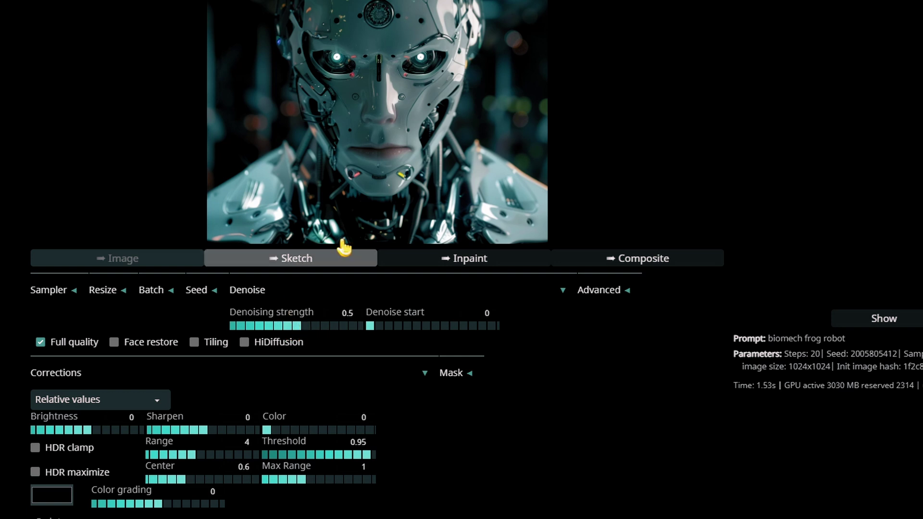
# - Generate the biomech frog robot from the input image with denoising strength 0.99, and again with denoising strength 0.02
pyautogui.moveTo(309, 327); pyautogui.dragTo(412, 336)
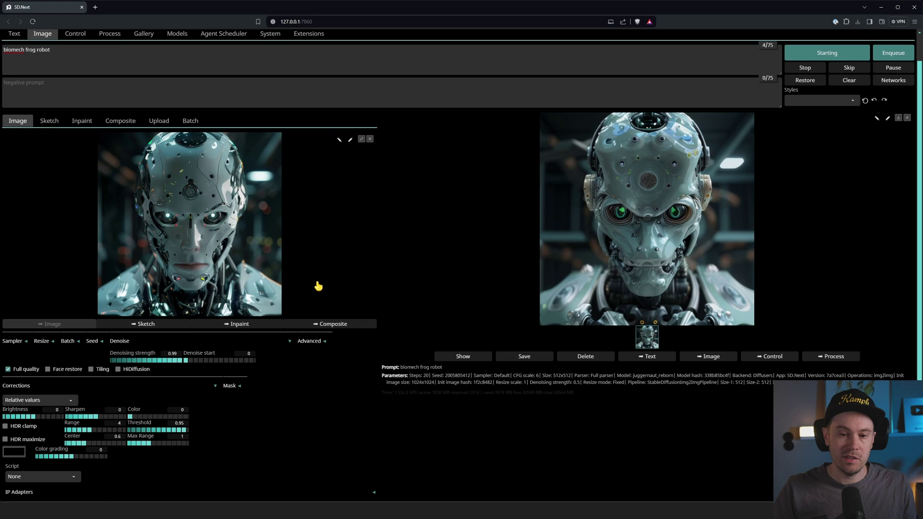
pyautogui.hotkey('ctrl', 'Return')
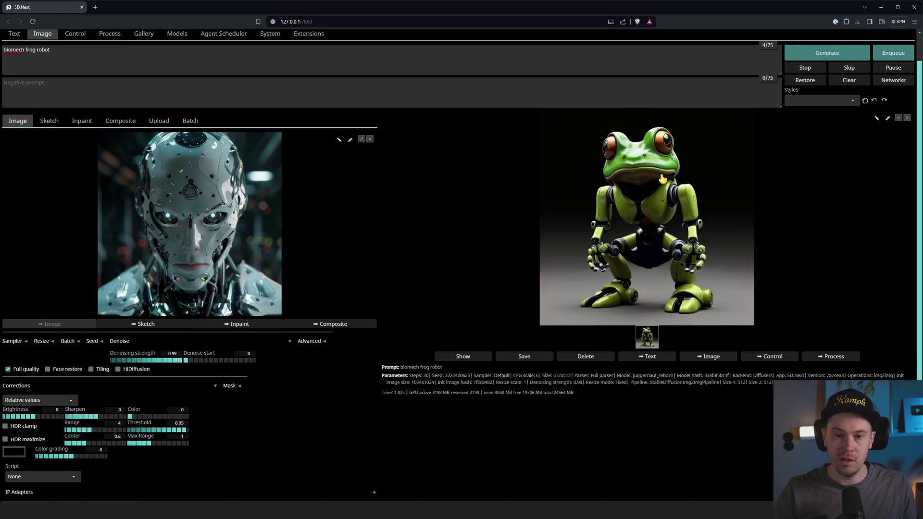
pyautogui.moveTo(156, 365); pyautogui.dragTo(114, 364)
pyautogui.hotkey('ctrl', 'Return')
pyautogui.hotkey('ctrl', 'Return')
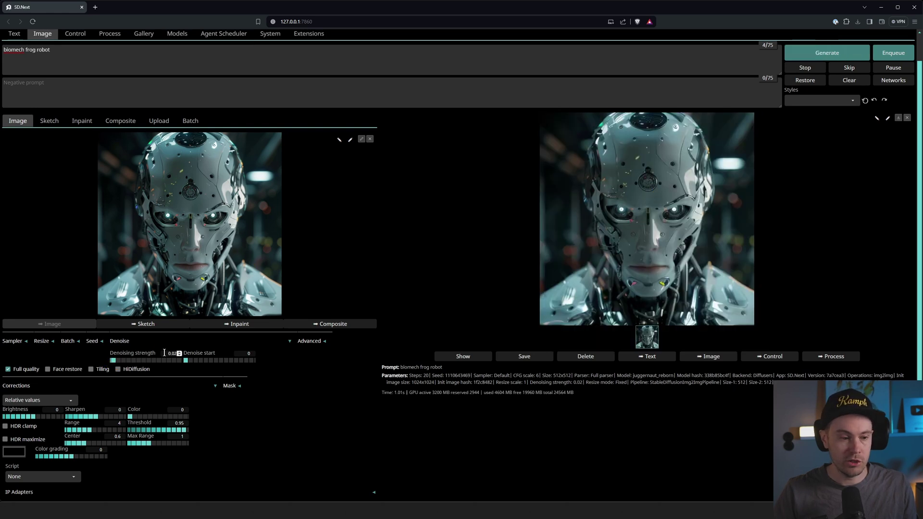
# - Set the denoising strength to 0.6 and regenerate the biomech frog robot from the input image
pyautogui.moveTo(117, 364); pyautogui.dragTo(155, 368)
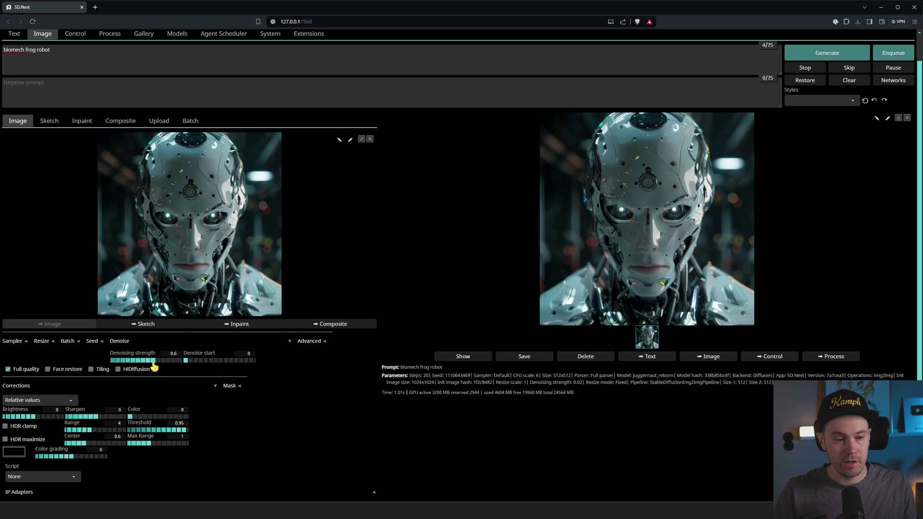
pyautogui.hotkey('ctrl', 'Return')
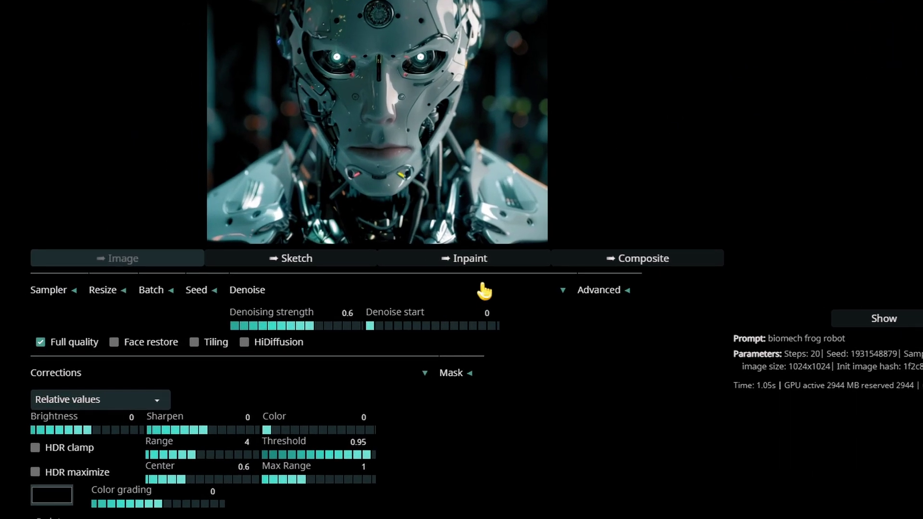
# - Send the robot image to inpainting, mask both eyes, and generate with the prompt "robot eyes"
pyautogui.click(476, 262)
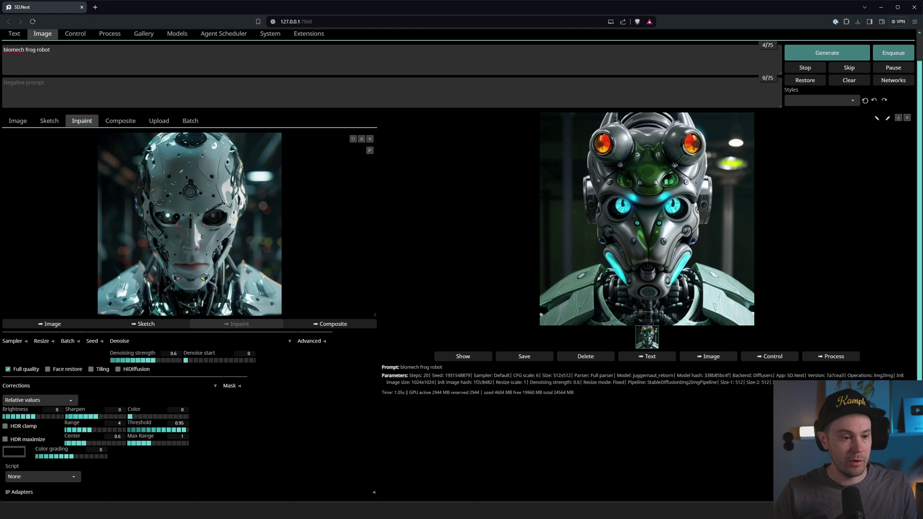
pyautogui.hotkey('ctrl', 'a')
pyautogui.write('robot eyes')
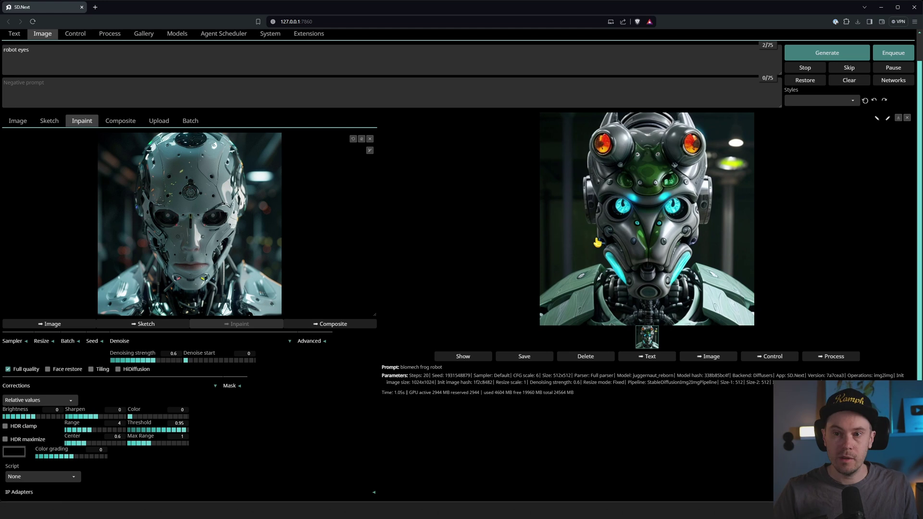
pyautogui.hotkey('ctrl', 'Return')
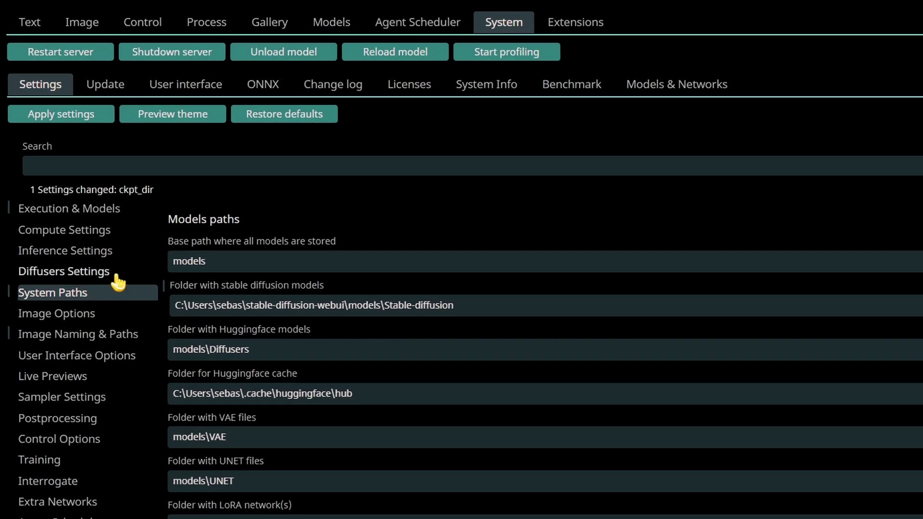
# - Set the user interface theme type to Modern, apply the settings and restart the server
pyautogui.click(67, 357)
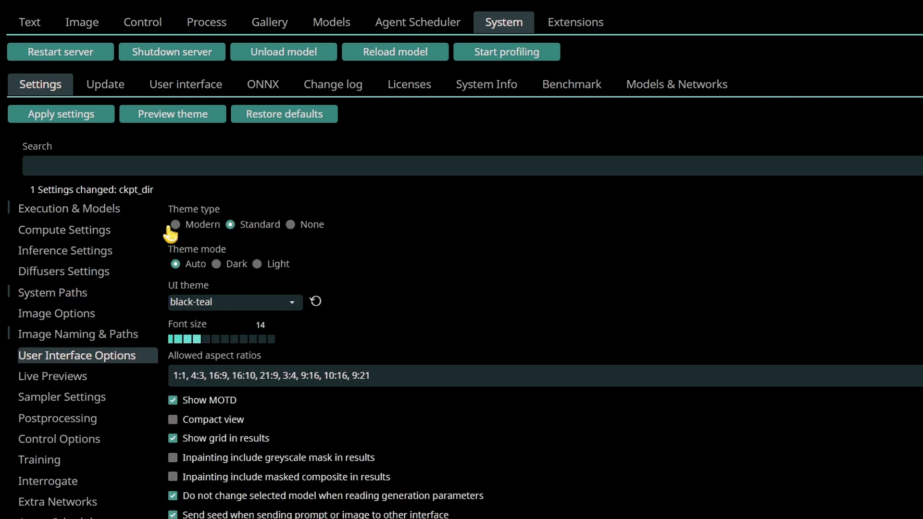
pyautogui.click(177, 225)
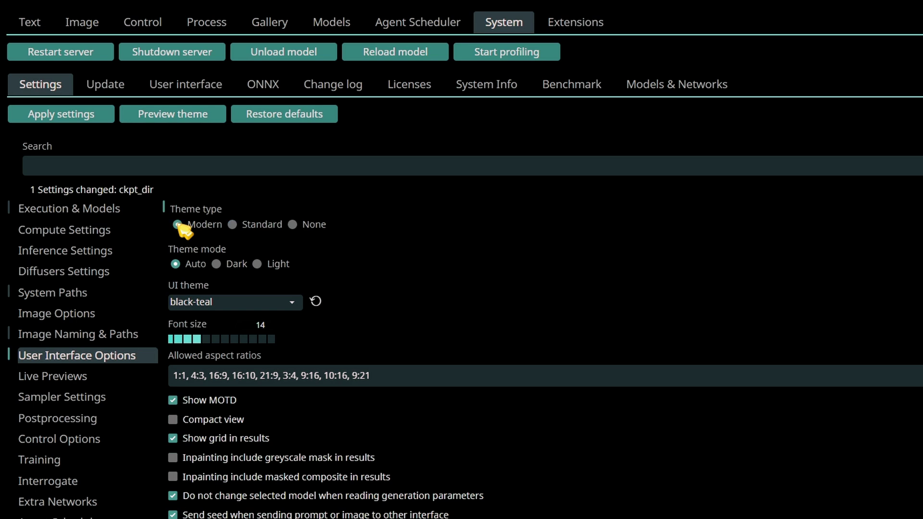
pyautogui.click(86, 119)
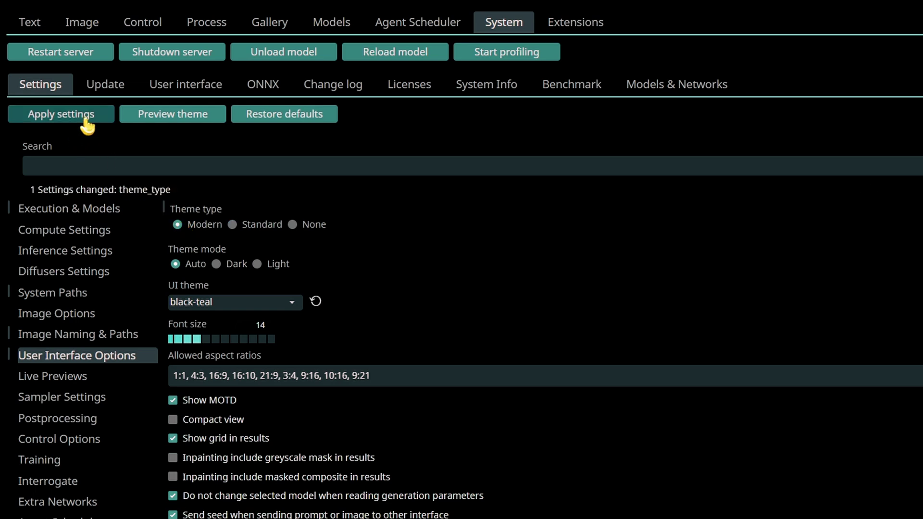
pyautogui.click(91, 58)
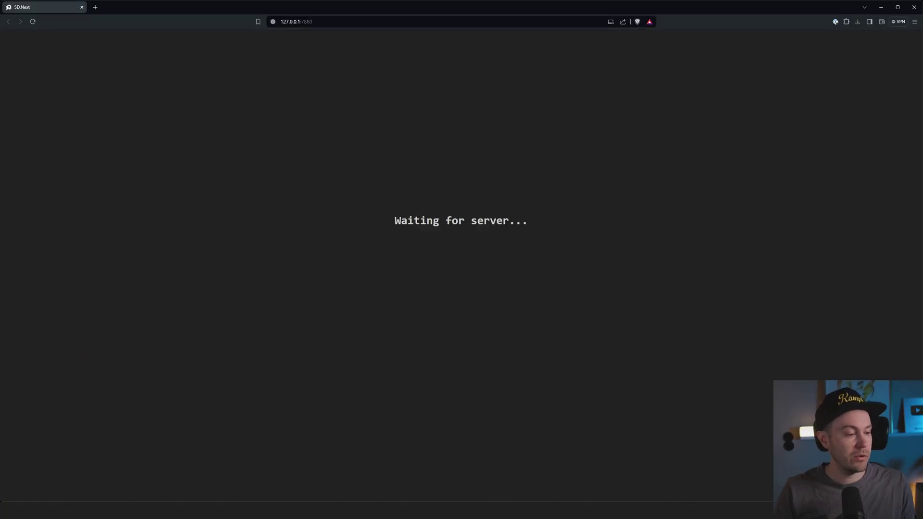
# - Check the server's restart log in the command console, and minimize the console
pyautogui.hotkey('alt', 'Tab')
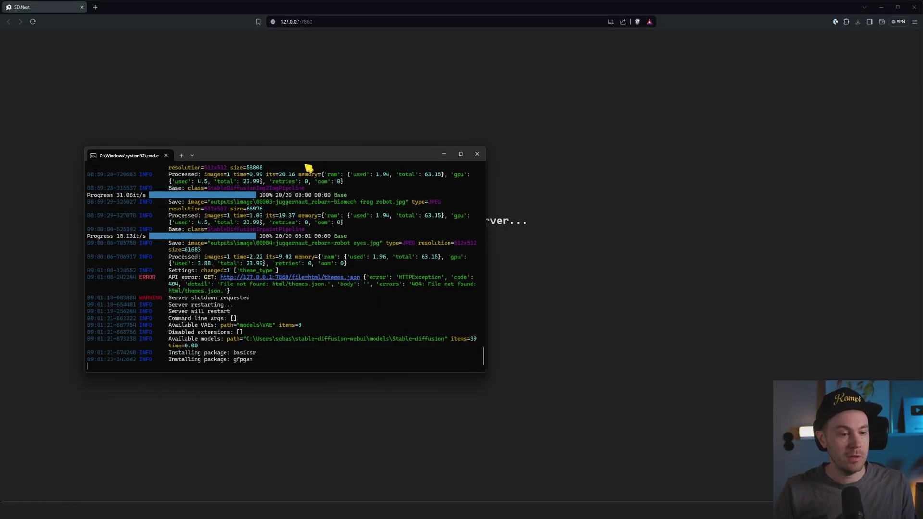
pyautogui.moveTo(260, 154); pyautogui.dragTo(201, 99)
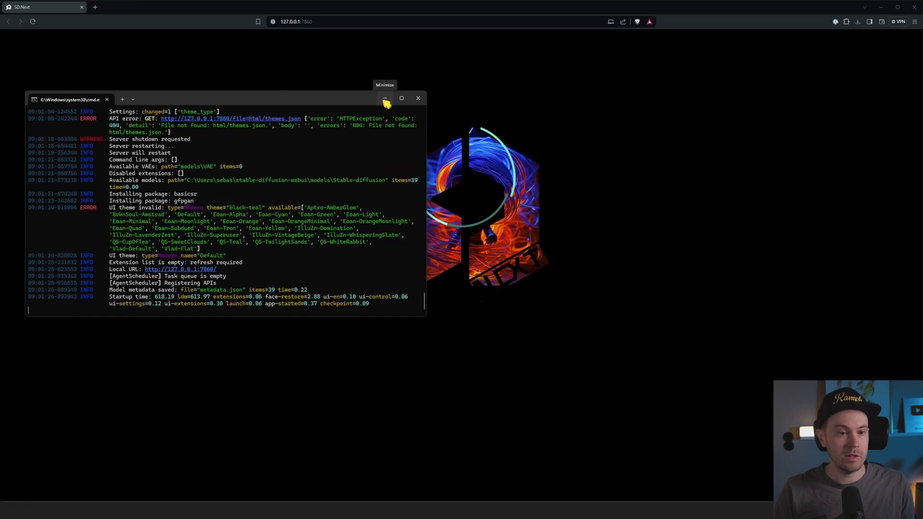
pyautogui.click(384, 99)
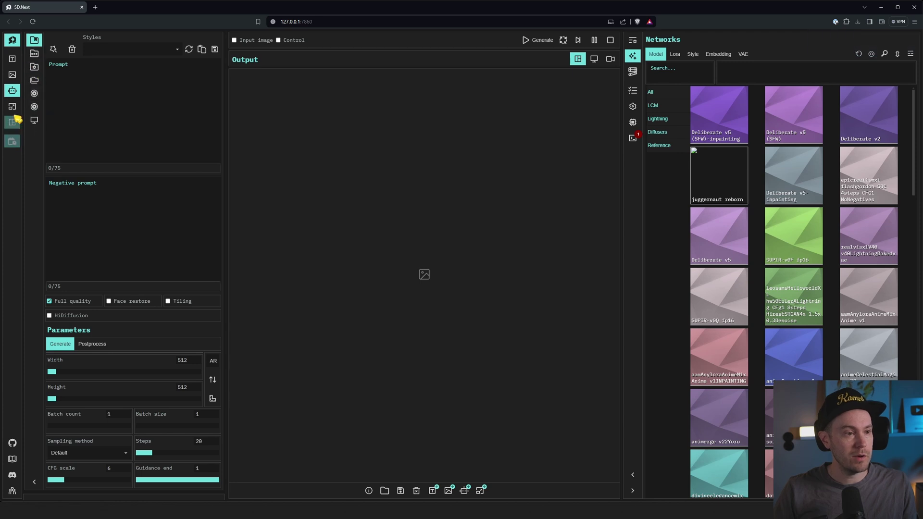
# - Look over the sampler, seed and refine options, and generate an image with the prompt "cat in a hat"
pyautogui.click(34, 54)
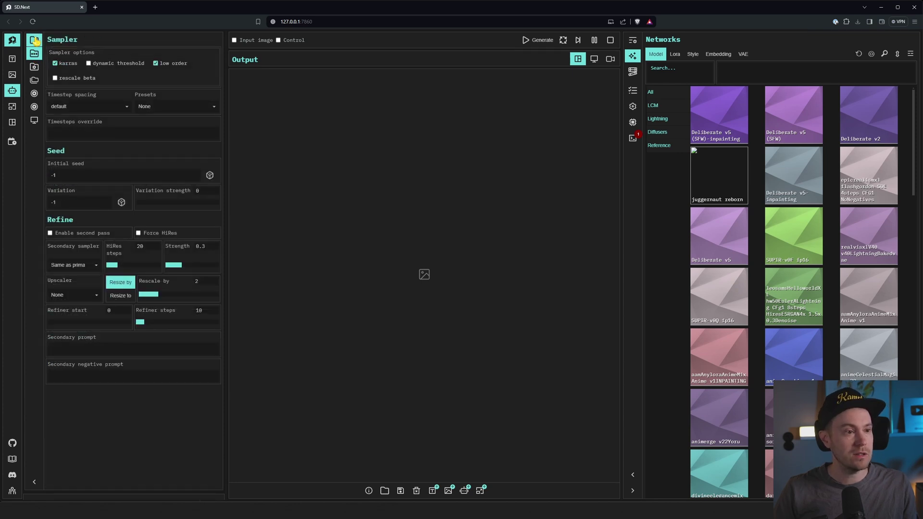
pyautogui.click(34, 41)
pyautogui.write('at in a hat')
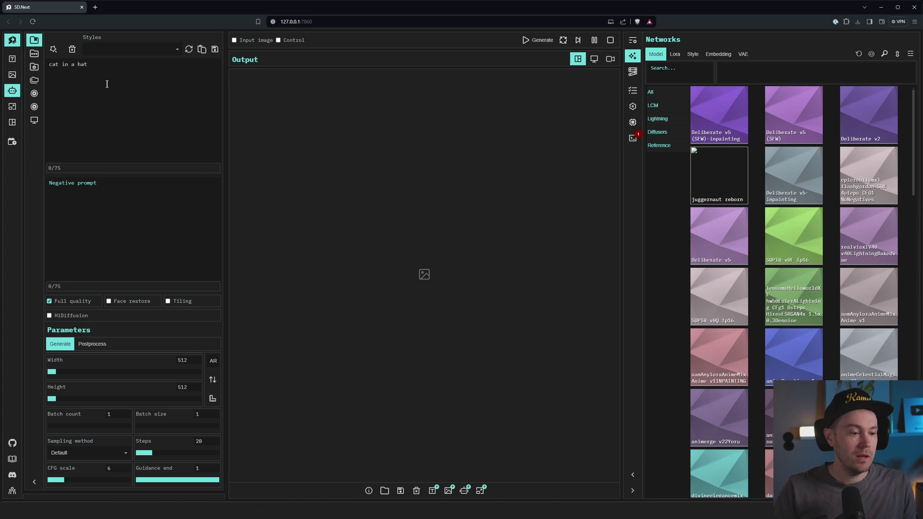
pyautogui.hotkey('ctrl', 'Return')
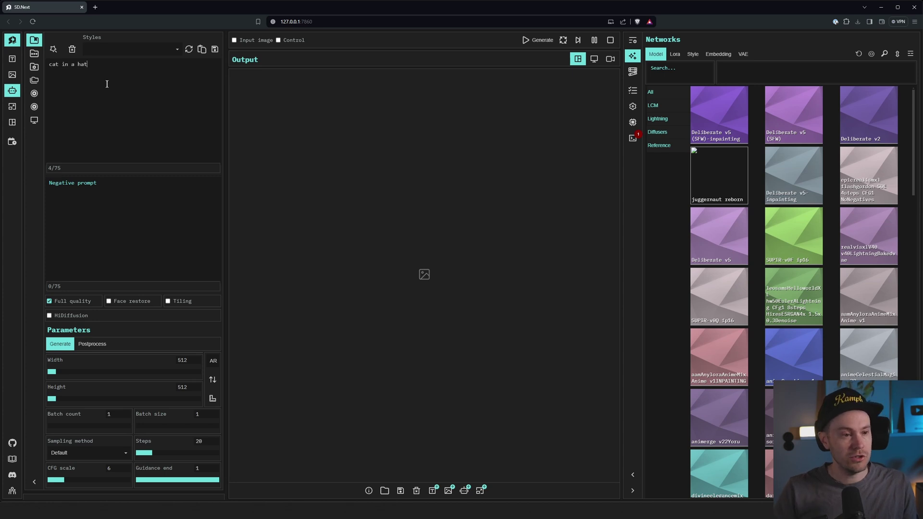
# - Set the UI theme to Eoan-Tron in the user interface options and apply the settings
pyautogui.click(634, 108)
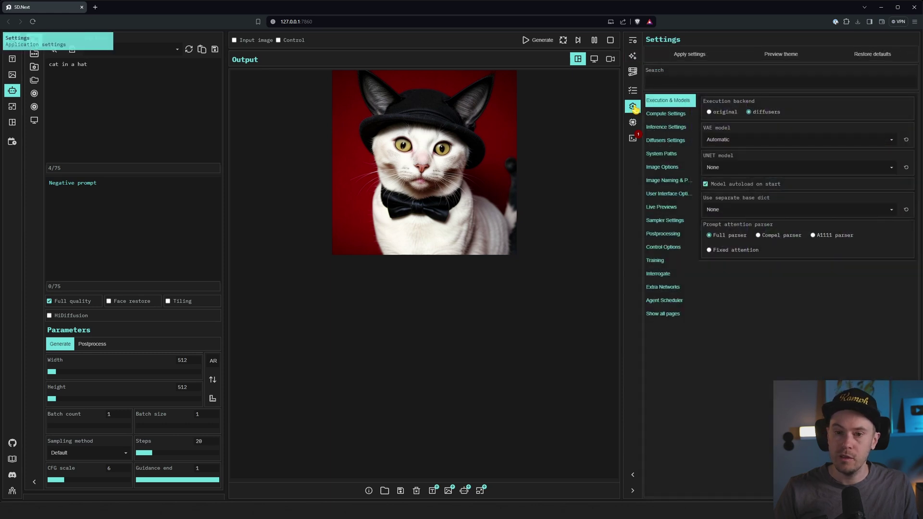
pyautogui.click(668, 194)
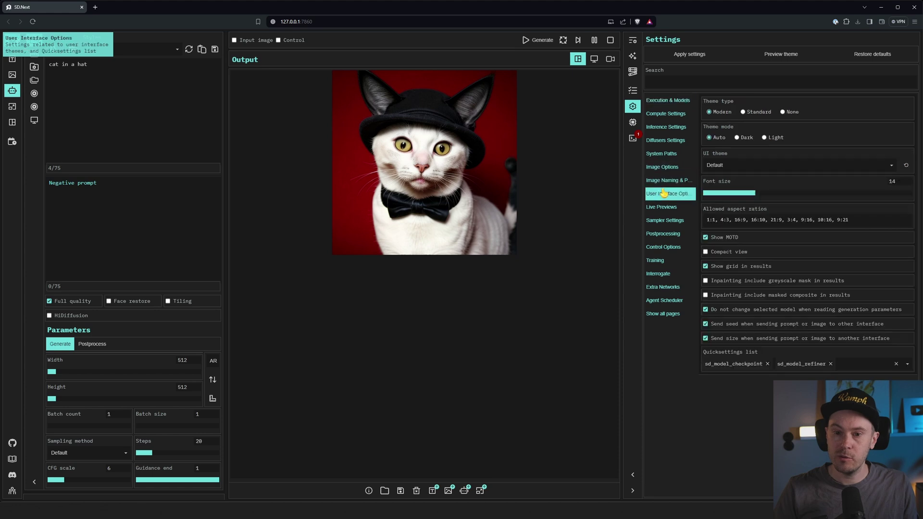
pyautogui.click(793, 165)
pyautogui.moveTo(899, 203); pyautogui.dragTo(897, 232)
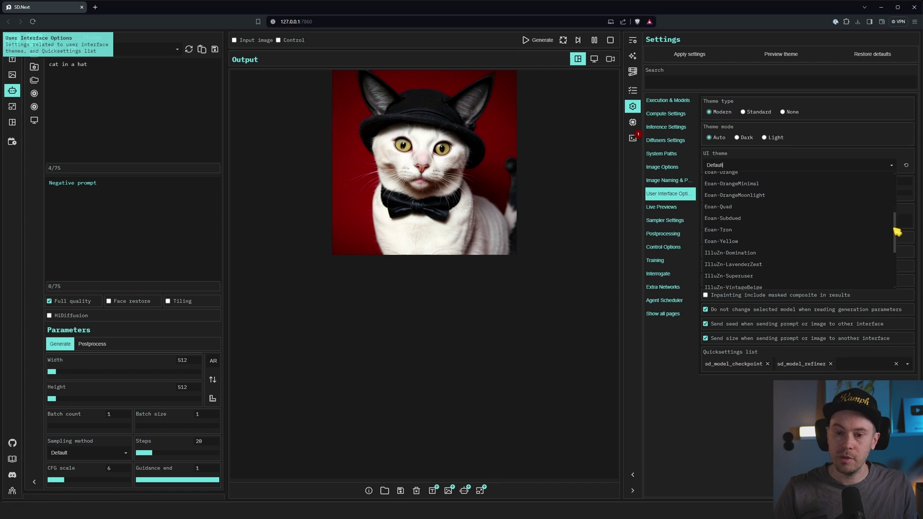
pyautogui.click(753, 190)
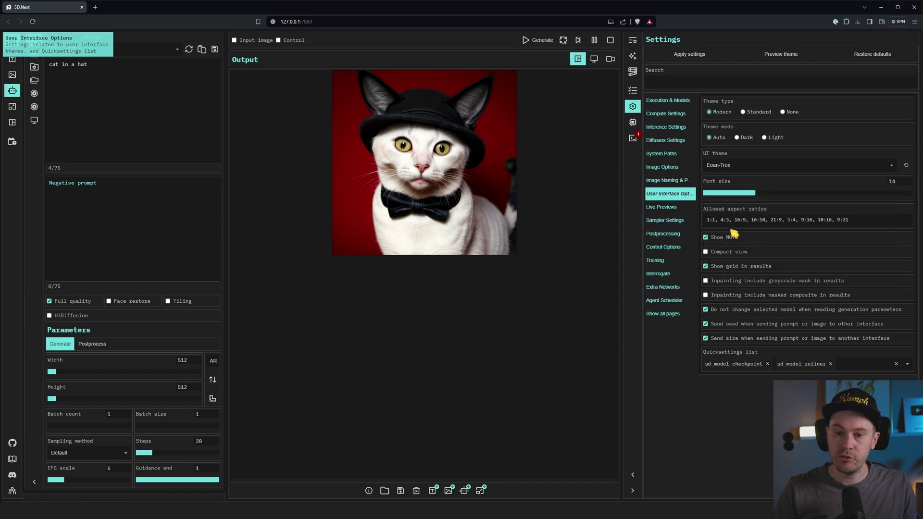
pyautogui.click(704, 56)
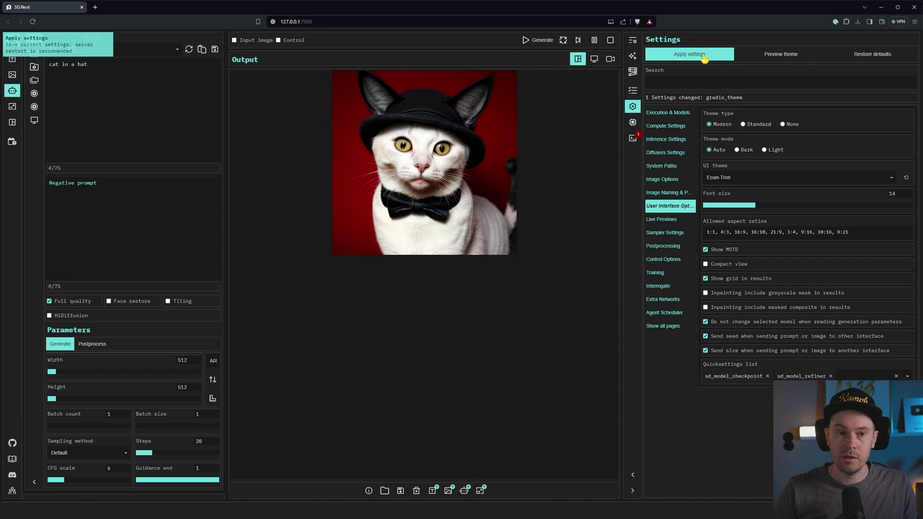